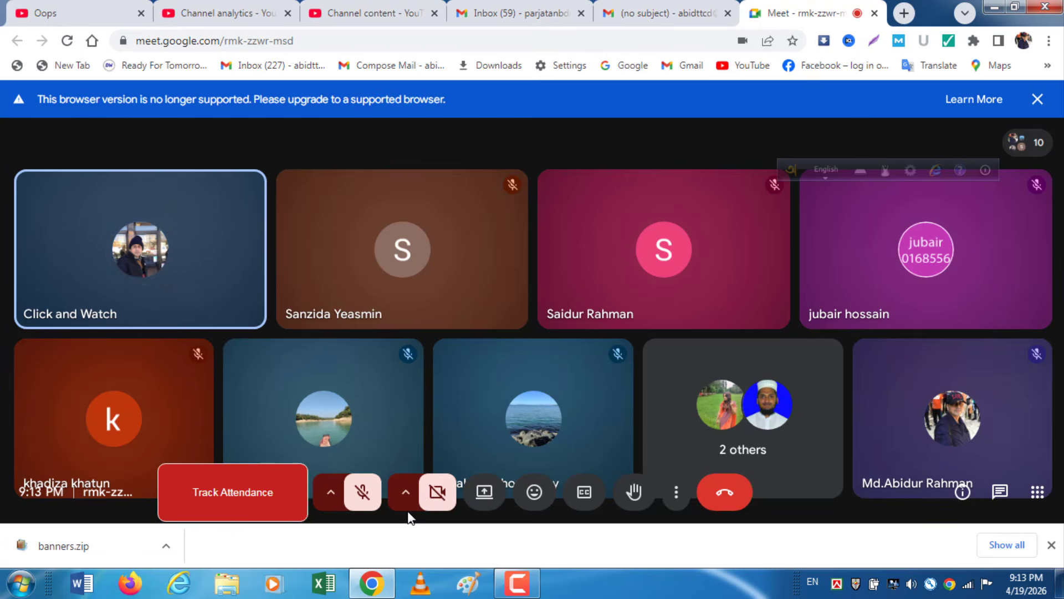
# Step: Present the entire screen in the meeting and choose to show the screen despite the infinity mirror warning
pyautogui.click(483, 492)
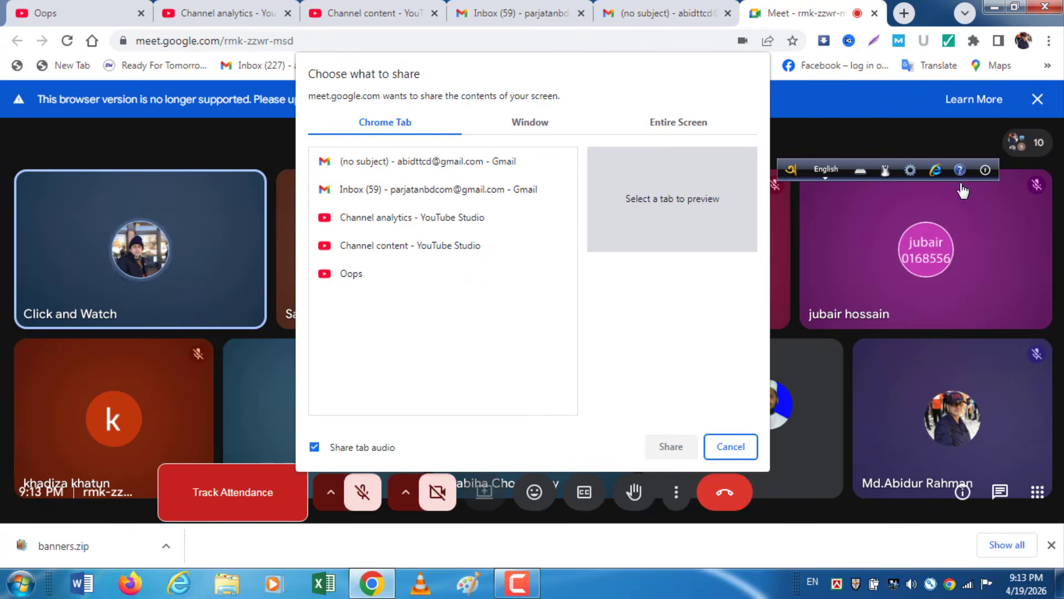
pyautogui.click(728, 449)
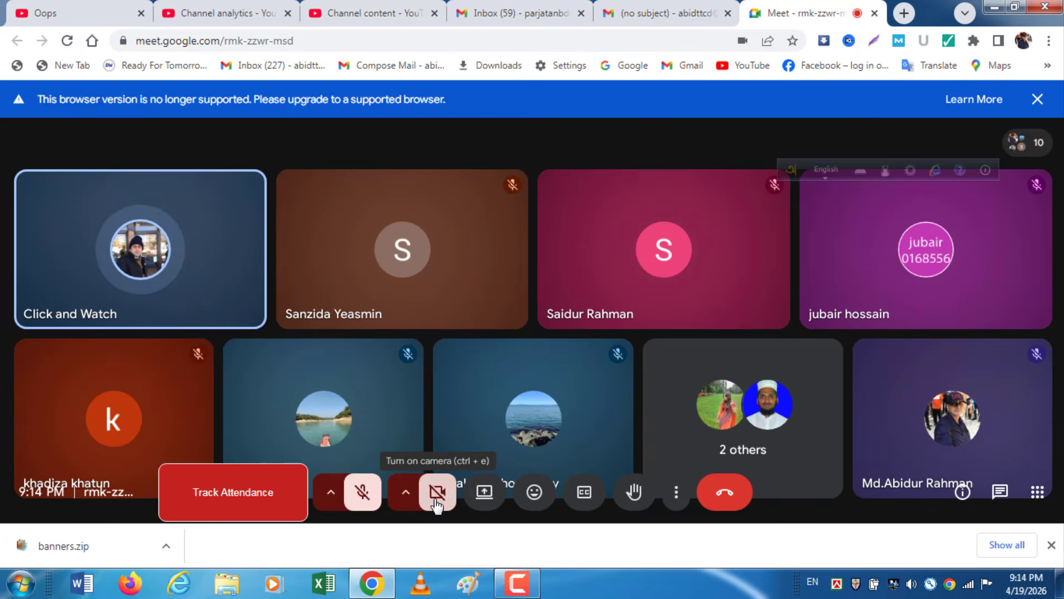
pyautogui.click(485, 495)
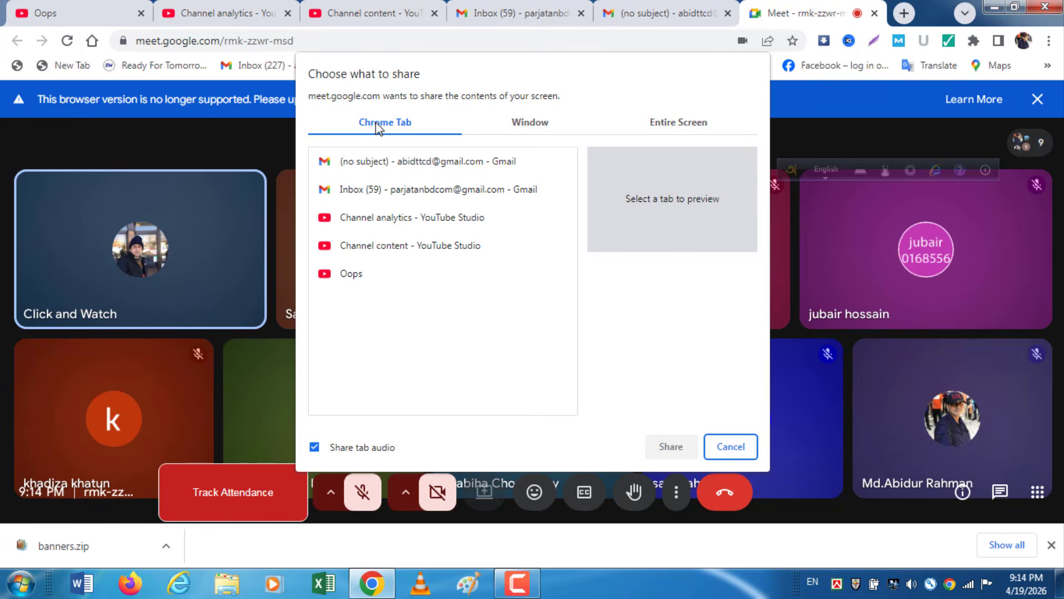
pyautogui.click(670, 129)
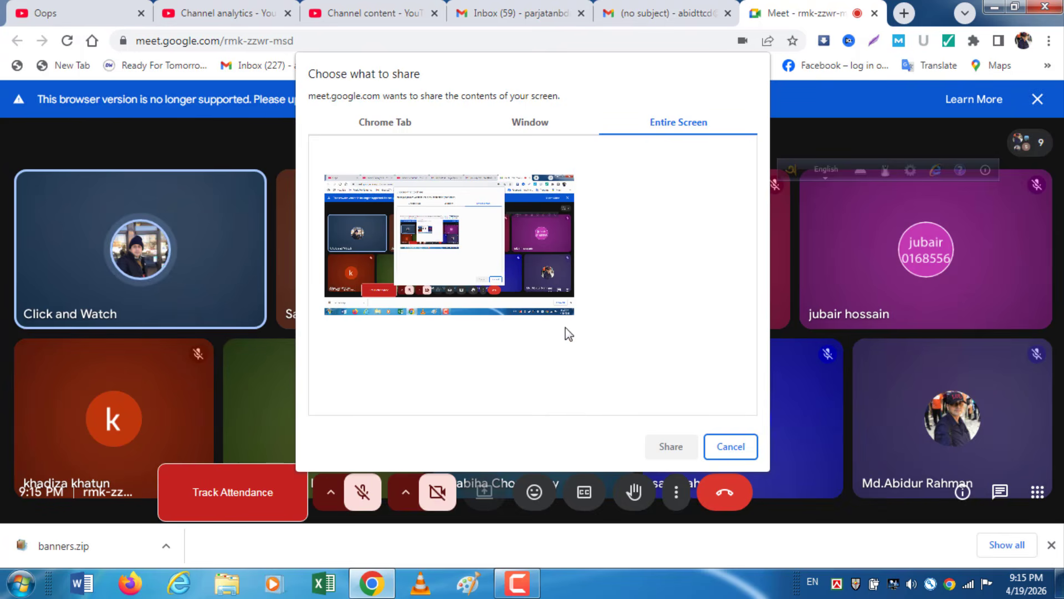
pyautogui.click(488, 250)
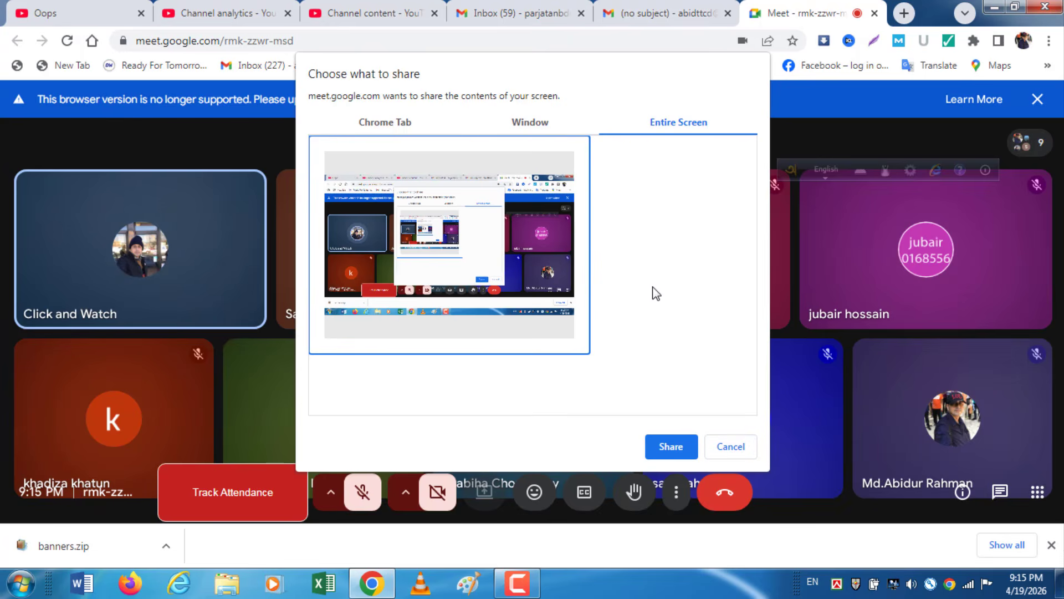
pyautogui.click(530, 123)
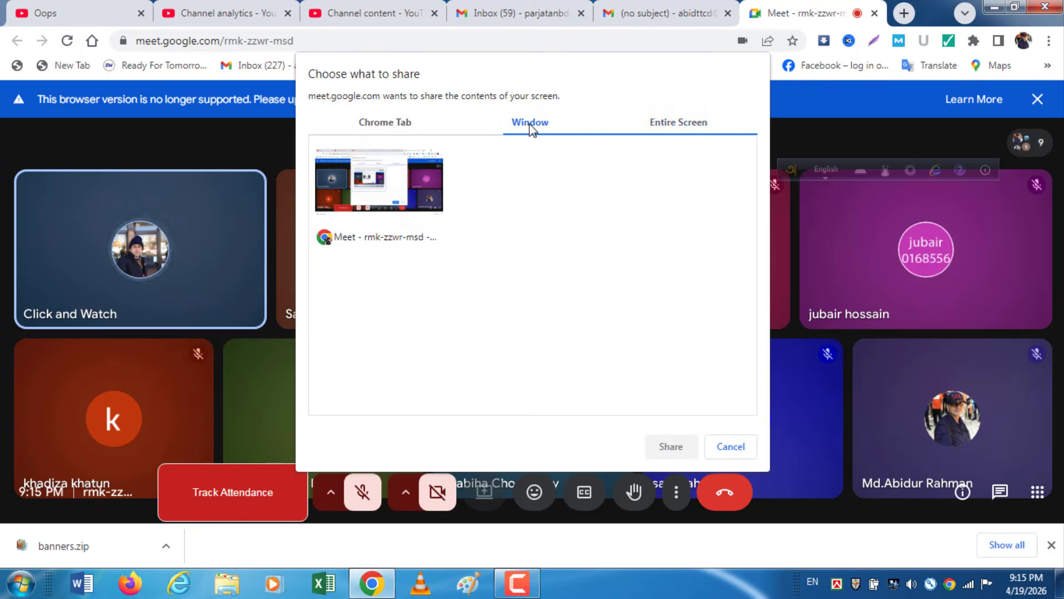
pyautogui.click(668, 126)
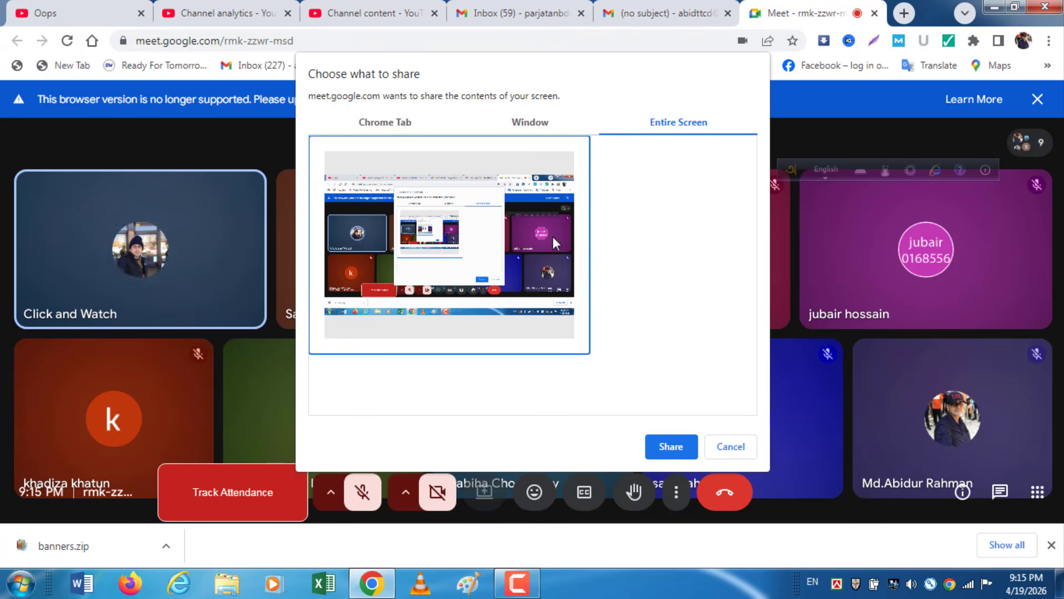
pyautogui.click(667, 441)
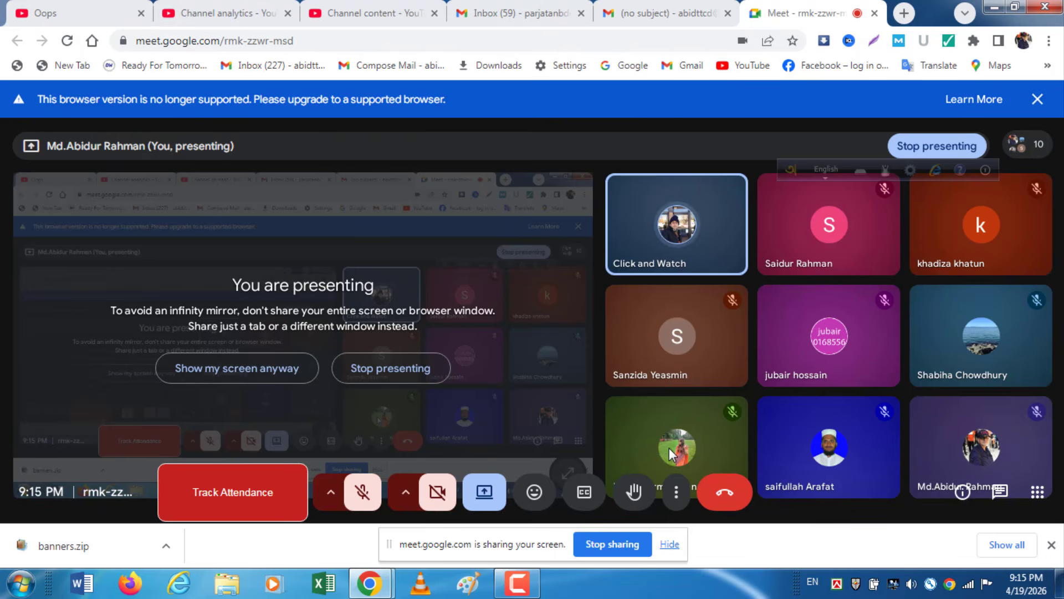
pyautogui.click(278, 379)
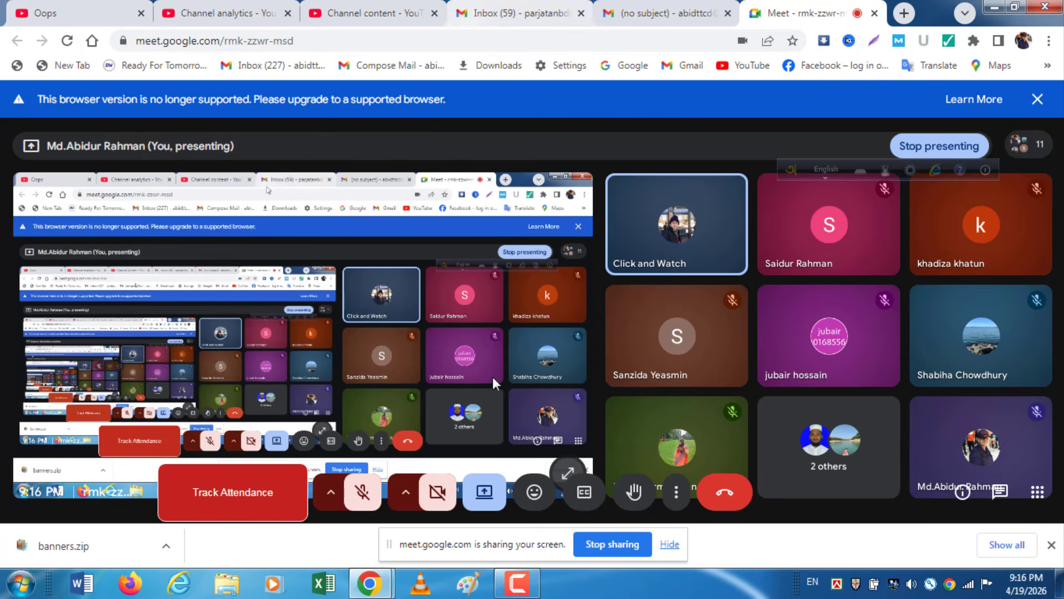
# Step: Minimize the browser, launch PowerPoint 2013, and dismiss the Office activation wizard and the Camtasia add-in welcome dialog
pyautogui.click(994, 7)
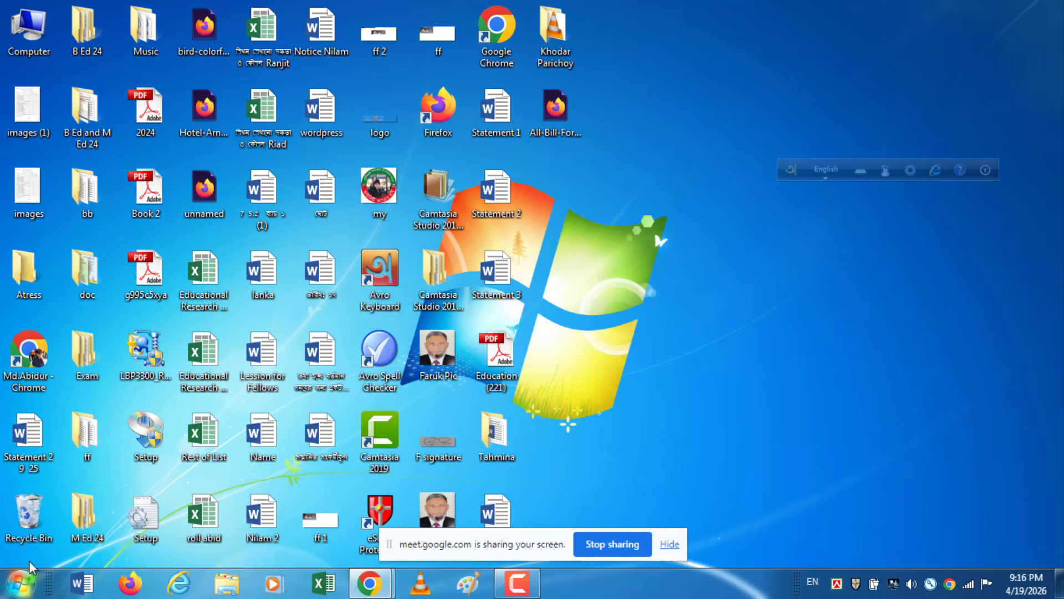
pyautogui.click(21, 582)
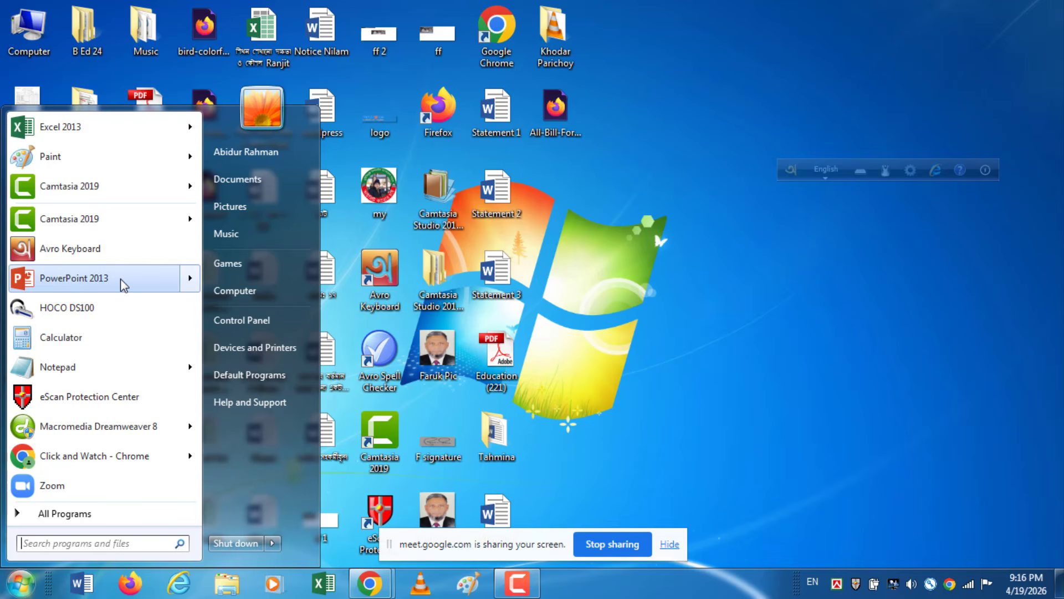
pyautogui.moveTo(121, 278)
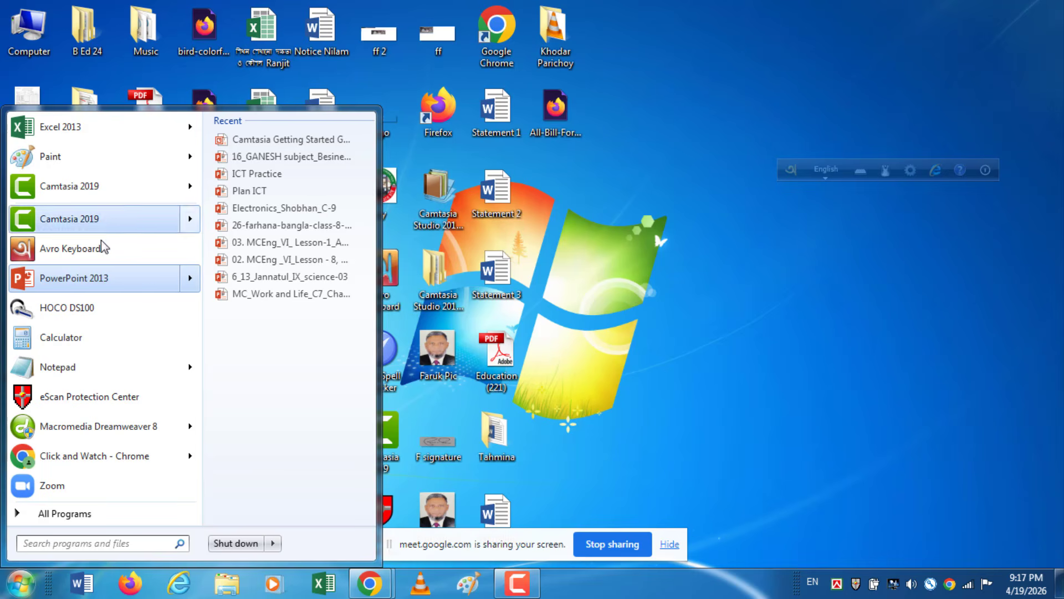
pyautogui.click(89, 279)
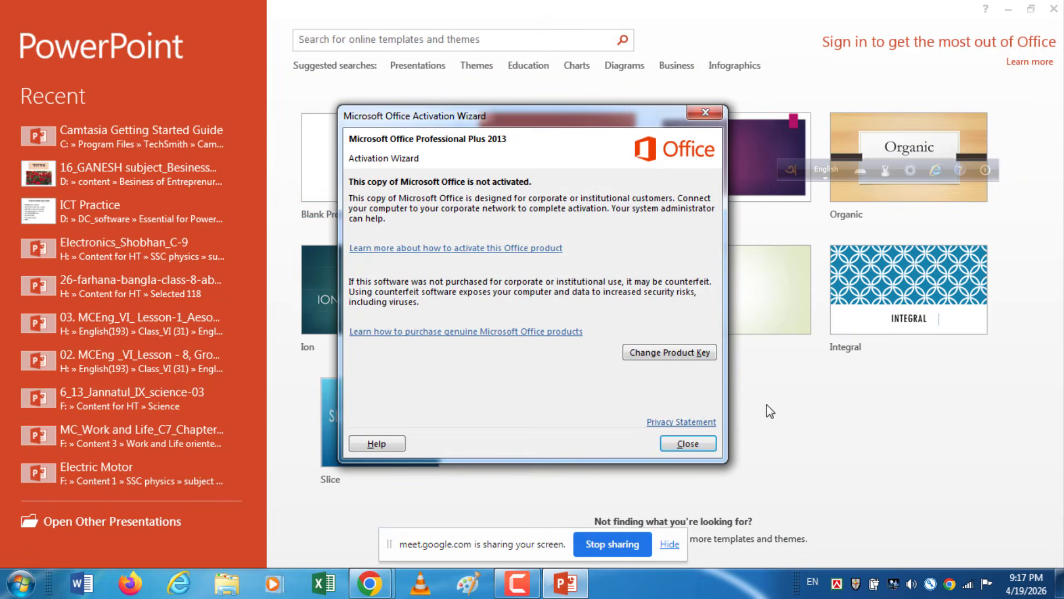
pyautogui.click(687, 444)
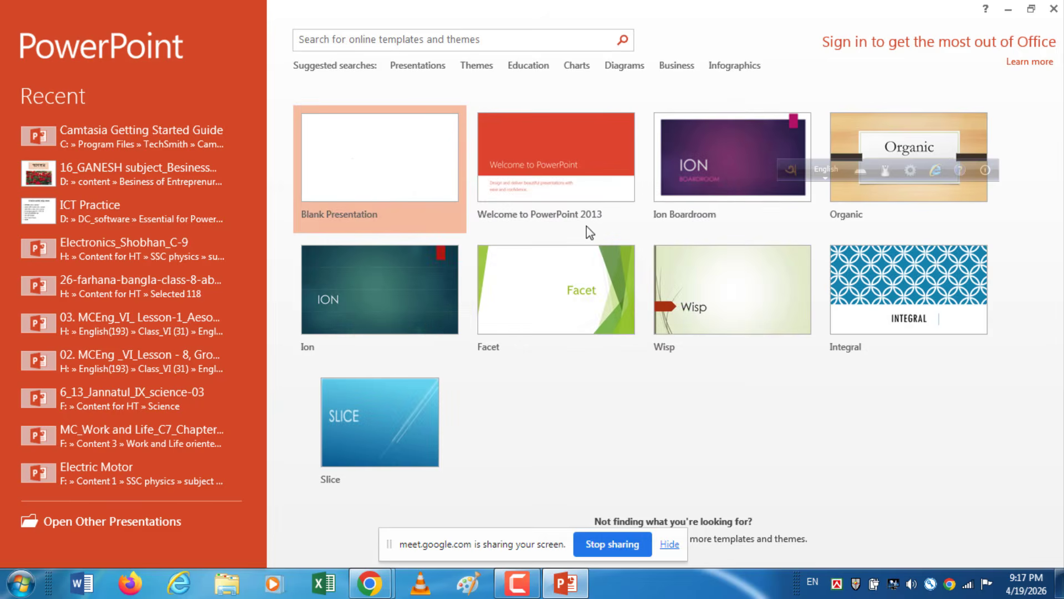
pyautogui.press('Return')
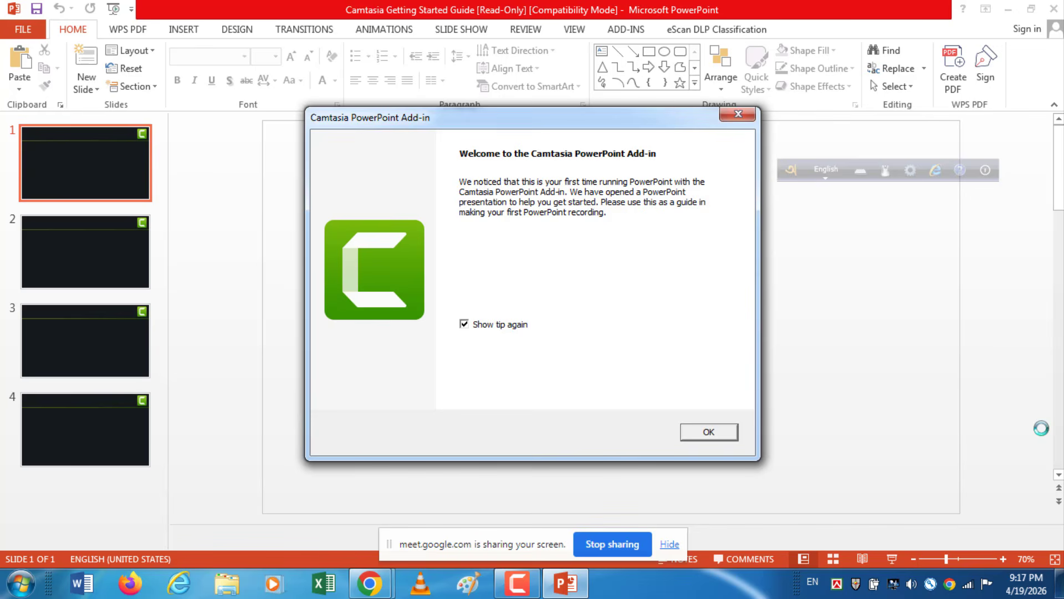
pyautogui.click(735, 116)
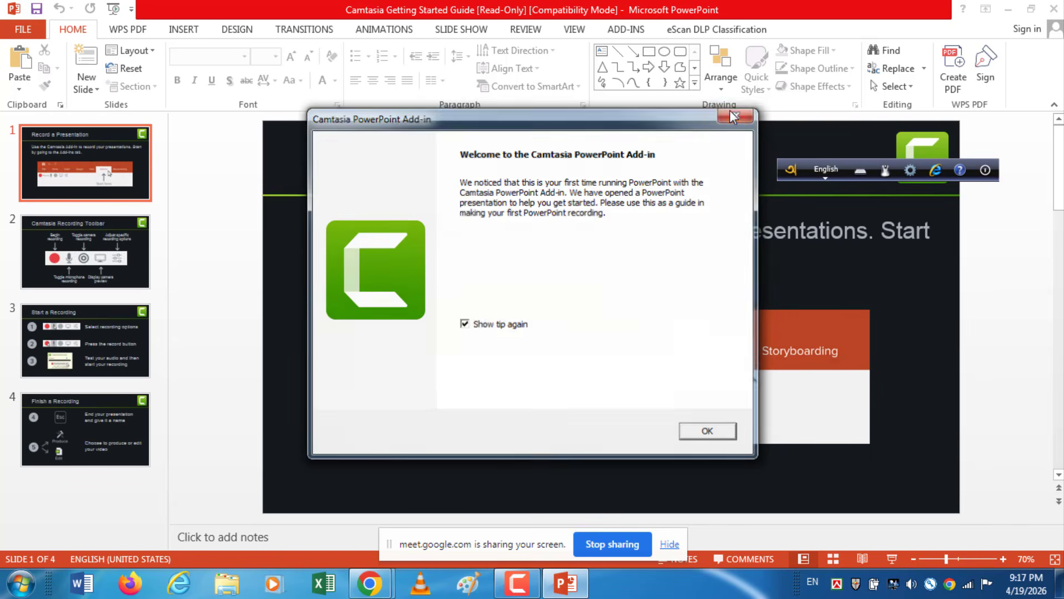
# Step: Create a new blank presentation
pyautogui.click(19, 28)
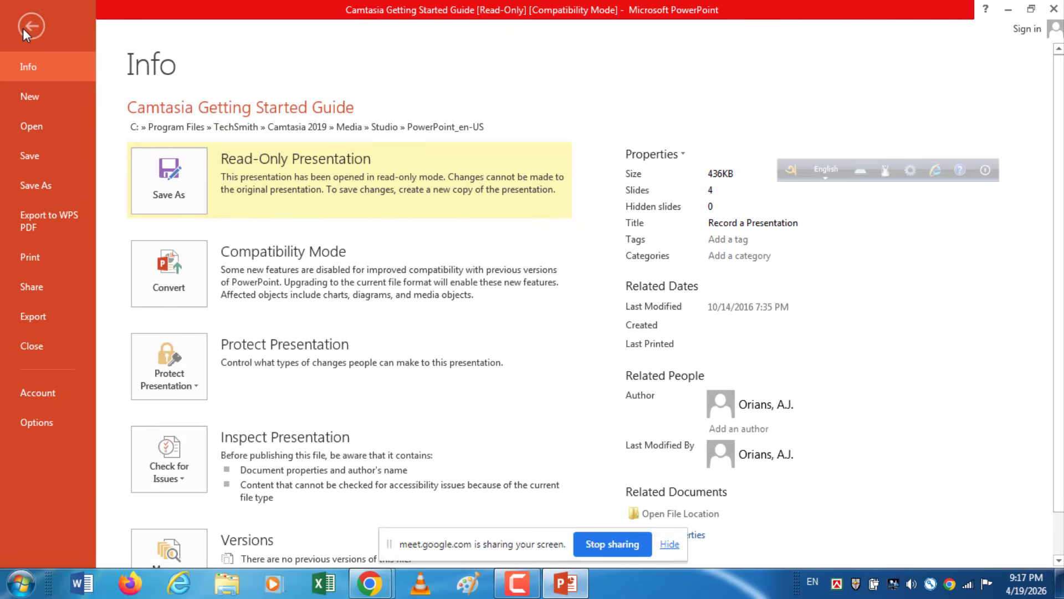
pyautogui.click(32, 98)
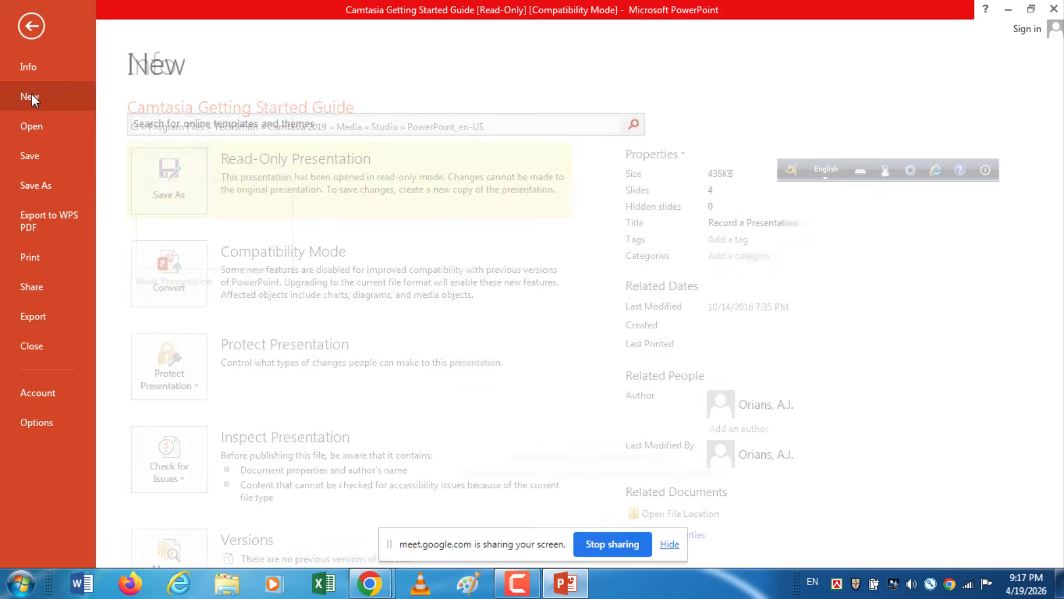
pyautogui.click(261, 227)
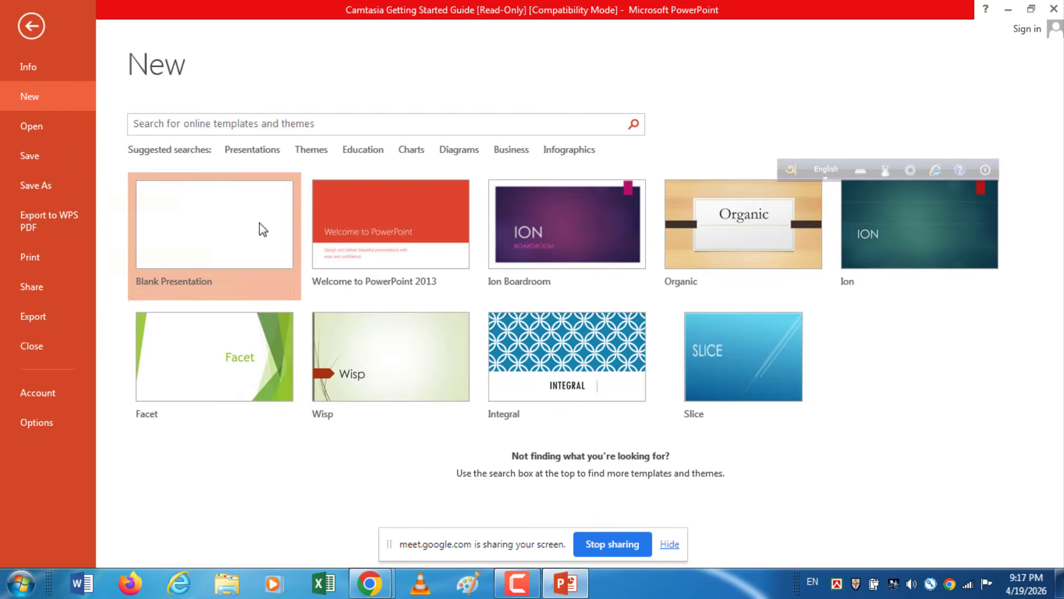
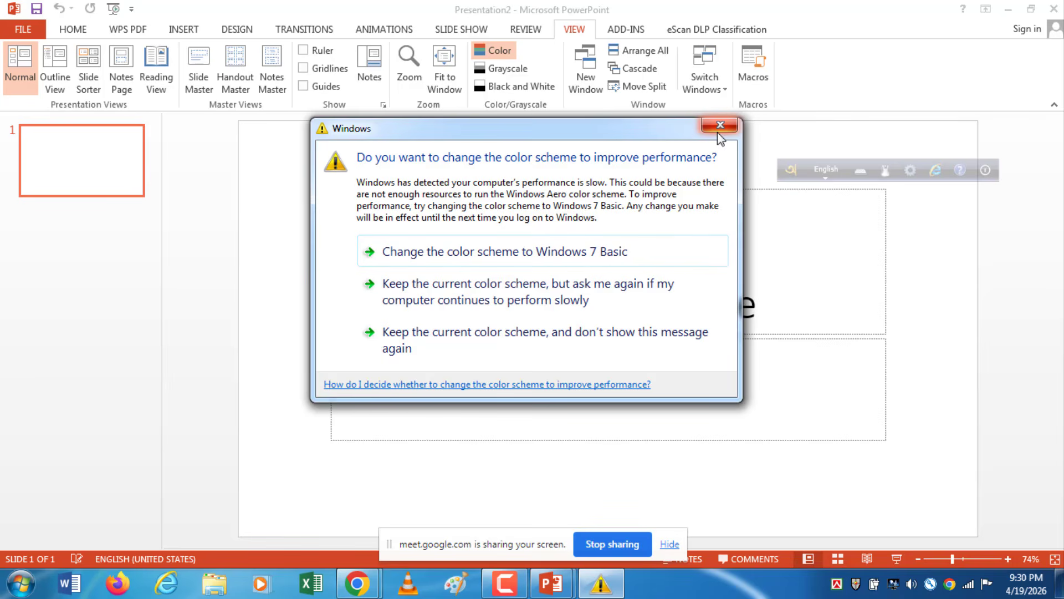
# Step: Dismiss the Windows color scheme prompt and add a slide with the Blank layout after the title slide
pyautogui.click(715, 125)
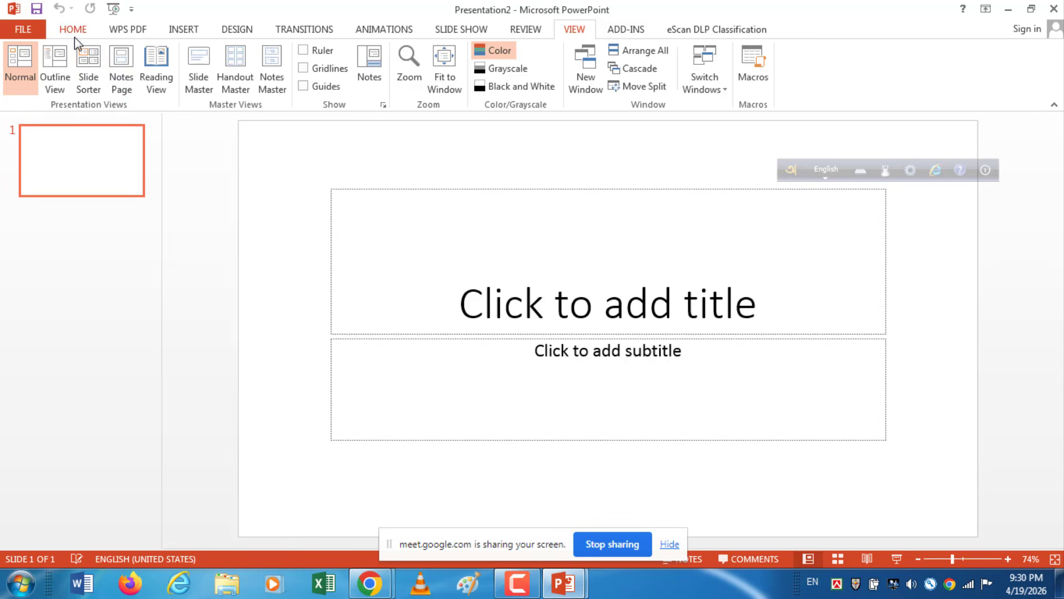
pyautogui.click(70, 32)
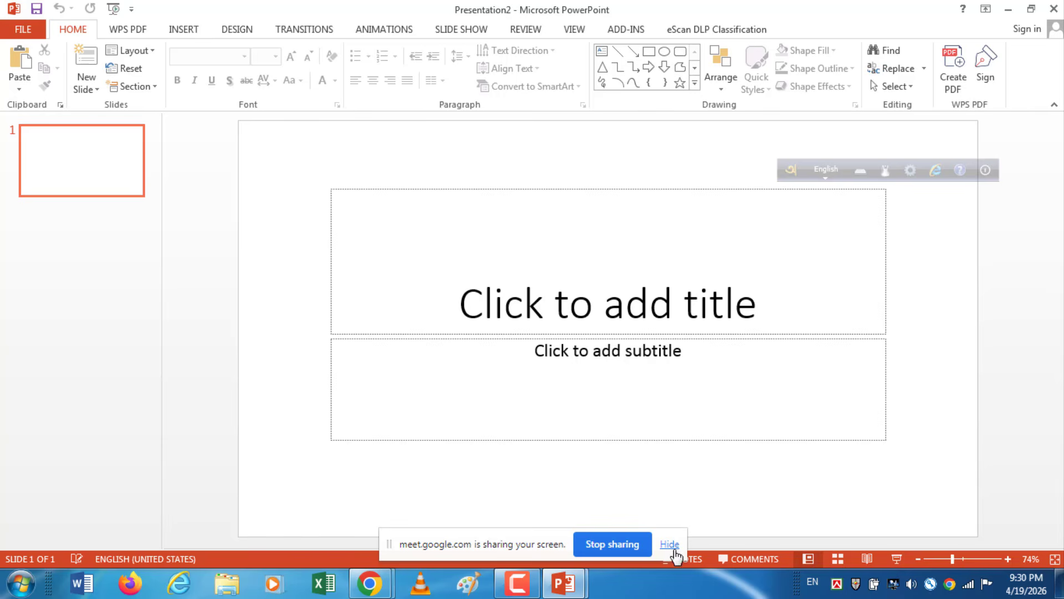
pyautogui.click(86, 169)
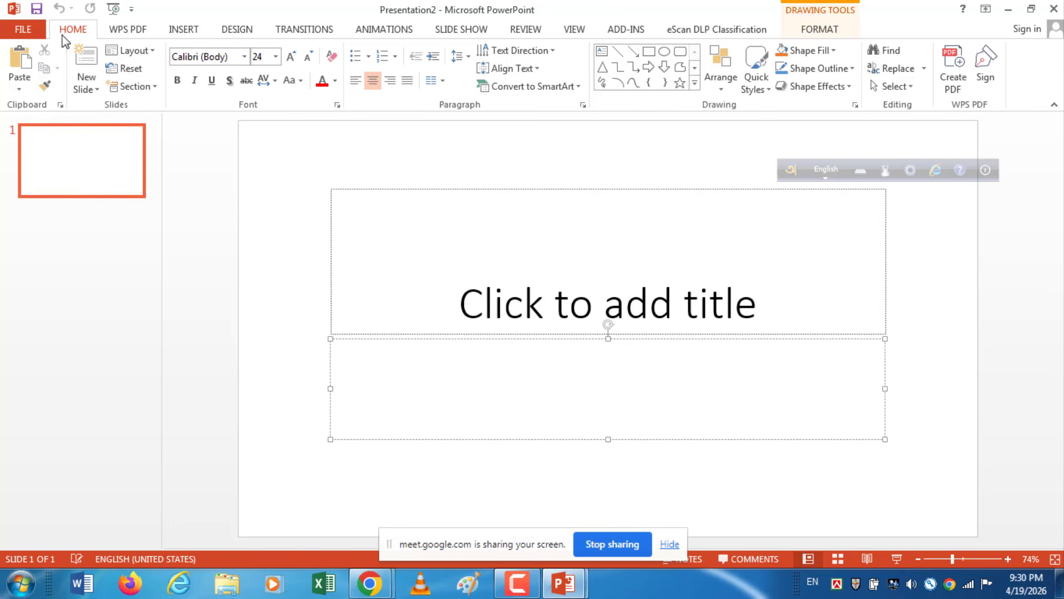
pyautogui.click(98, 88)
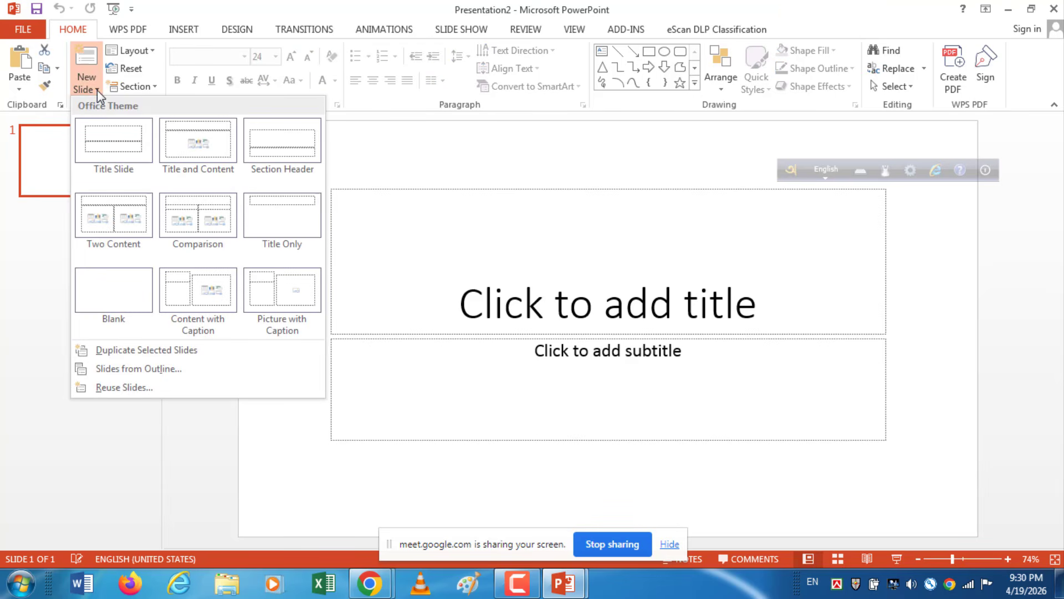
pyautogui.click(113, 290)
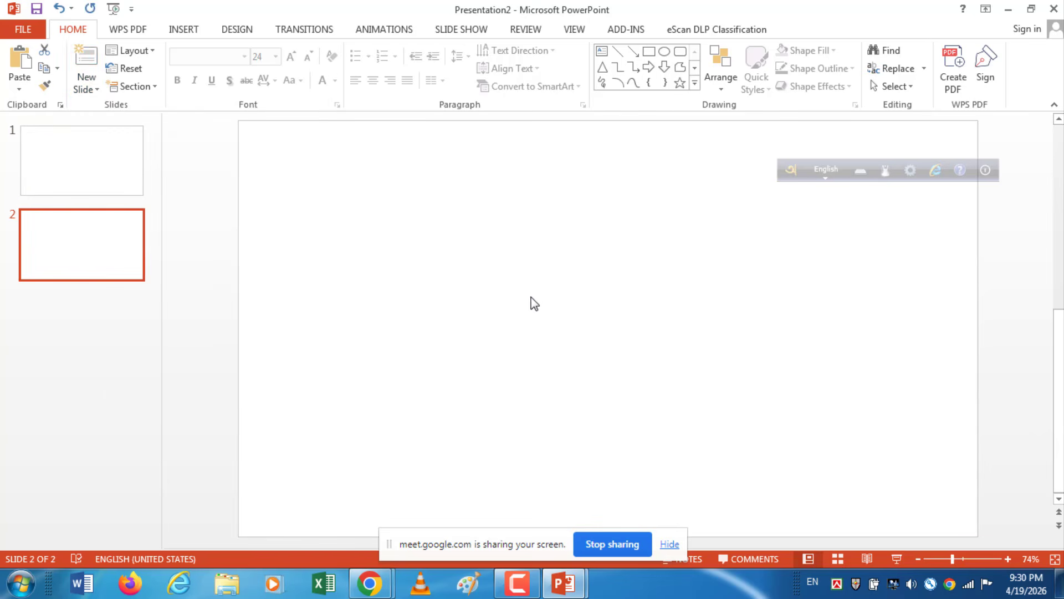
# Step: Delete the title slide so that only the blank slide is kept
pyautogui.click(92, 164)
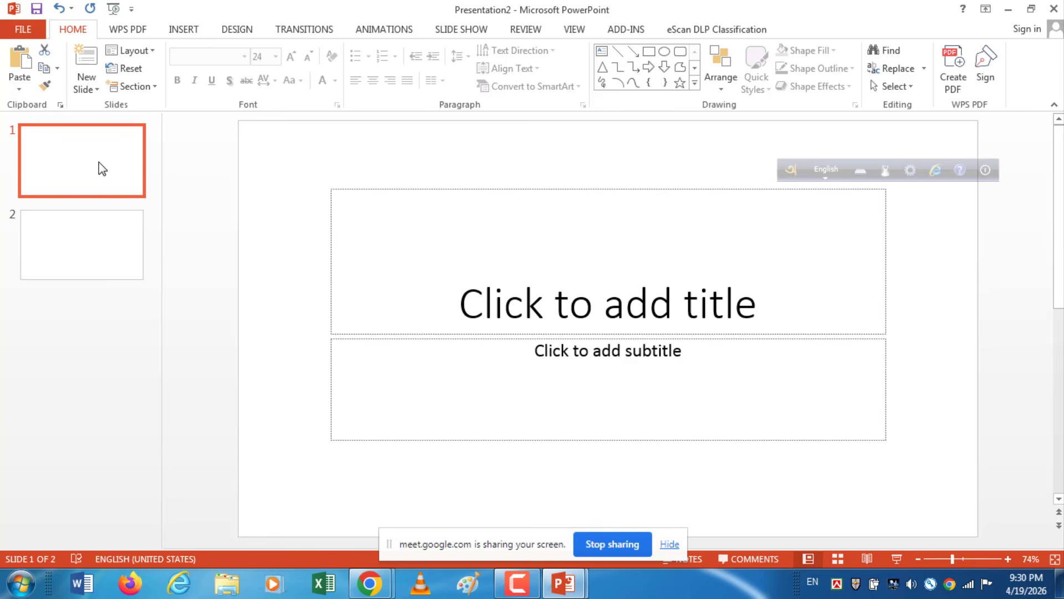
pyautogui.rightClick(99, 162)
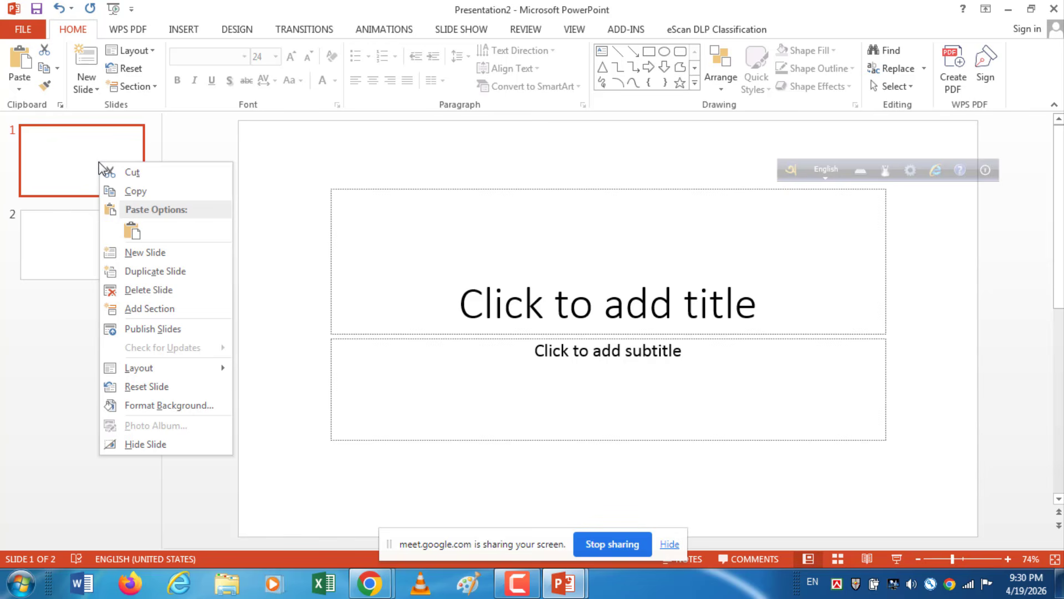
pyautogui.click(145, 290)
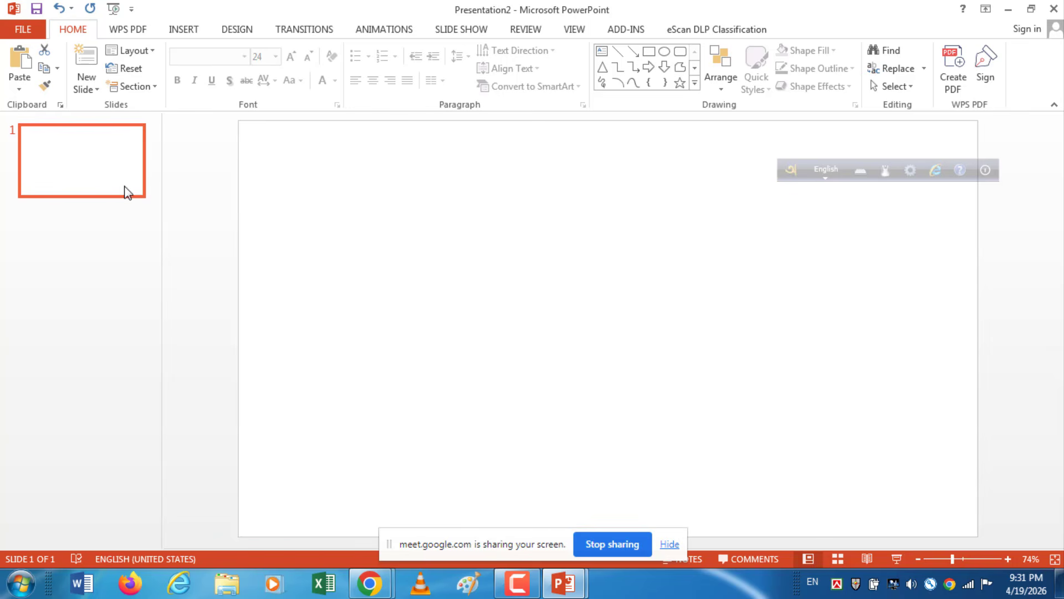
pyautogui.click(341, 209)
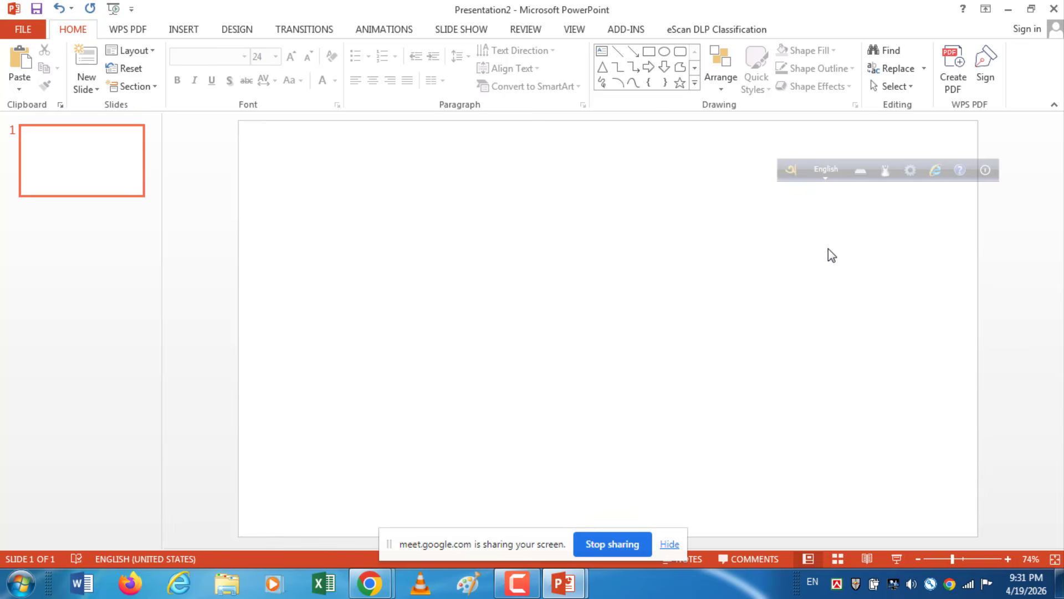
# Step: Insert a wide, single-line text box across the upper part of the blank slide, dismissing the color scheme prompt
pyautogui.click(176, 32)
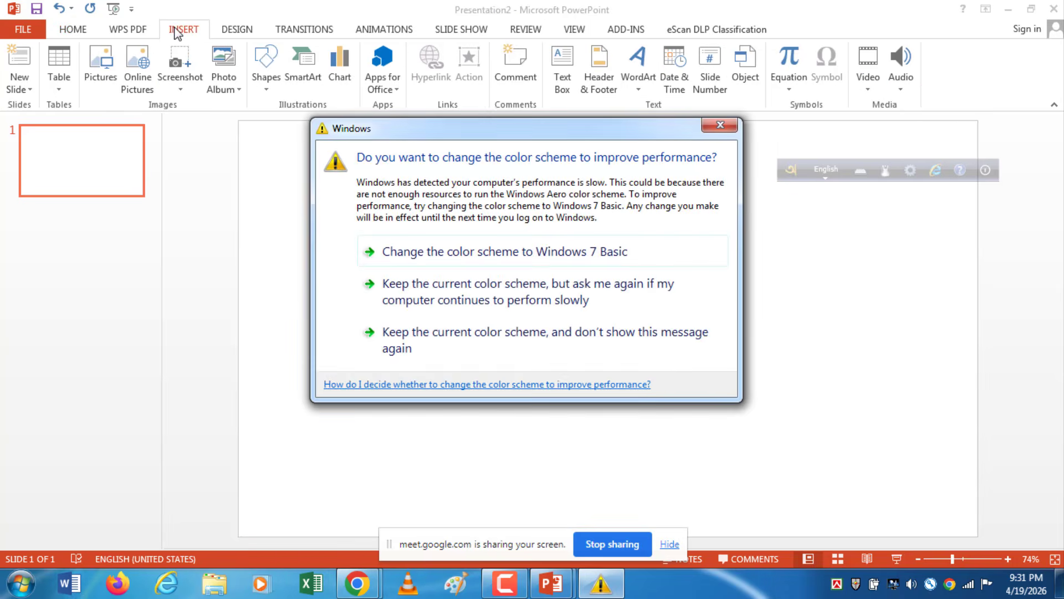
pyautogui.click(720, 126)
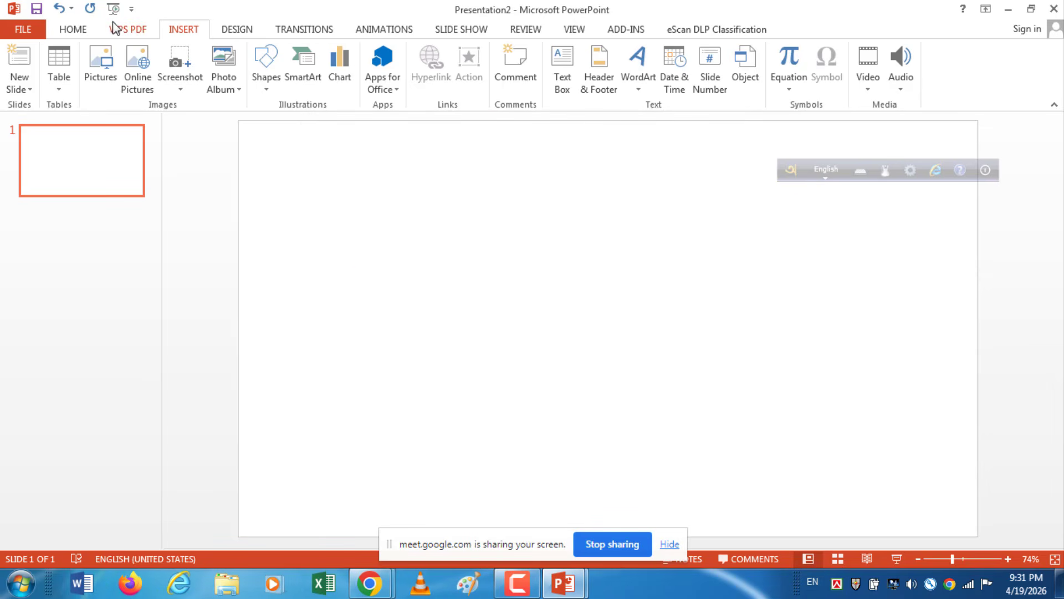
pyautogui.click(562, 64)
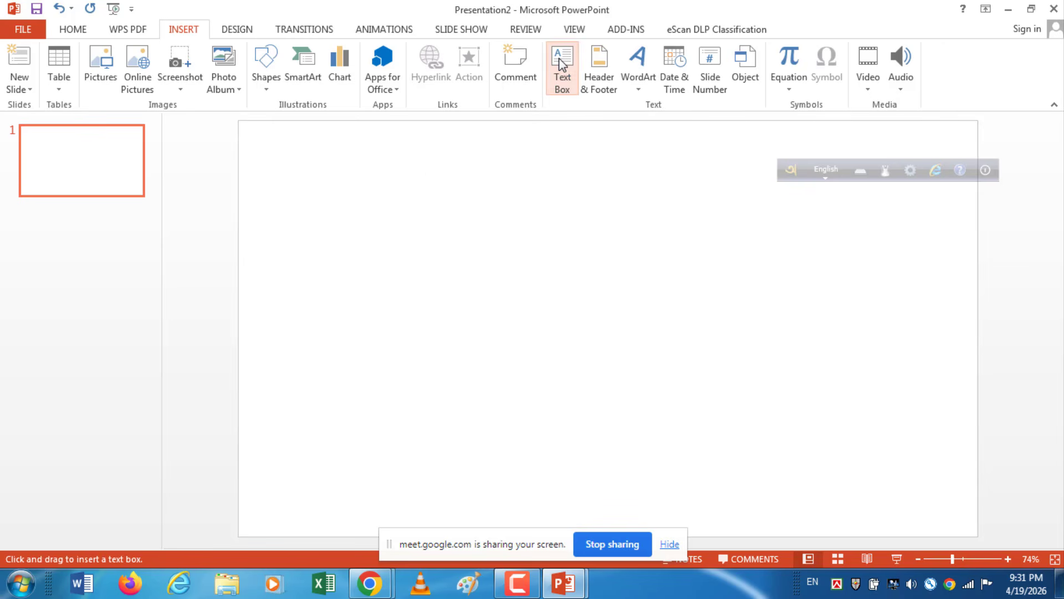
pyautogui.moveTo(354, 187)
pyautogui.mouseDown()
pyautogui.moveTo(394, 284)
pyautogui.moveTo(488, 248)
pyautogui.moveTo(884, 237)
pyautogui.mouseUp()
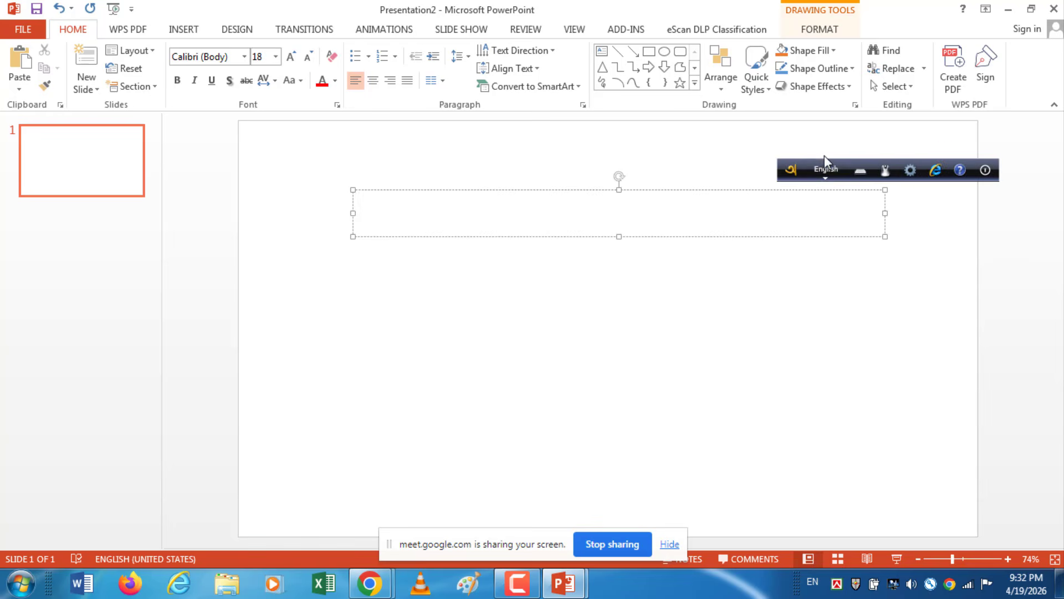
pyautogui.click(830, 172)
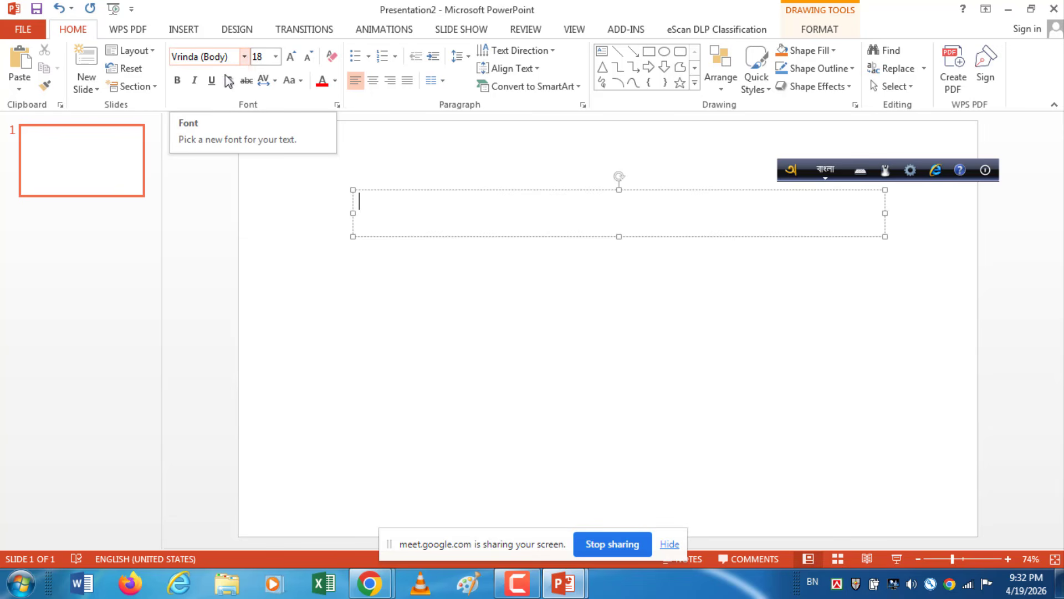
pyautogui.click(244, 56)
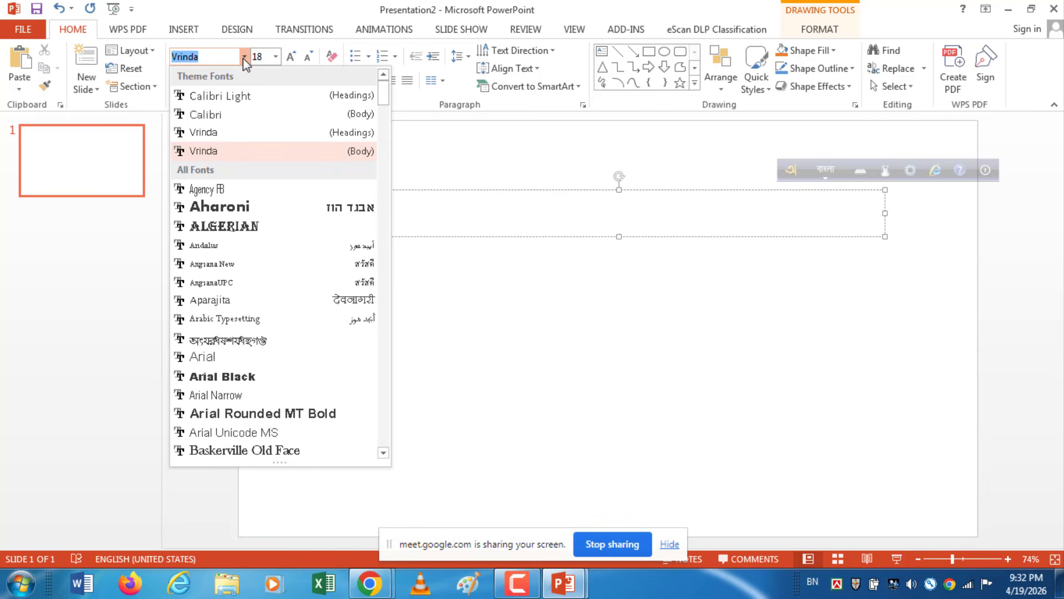
pyautogui.write('ni')
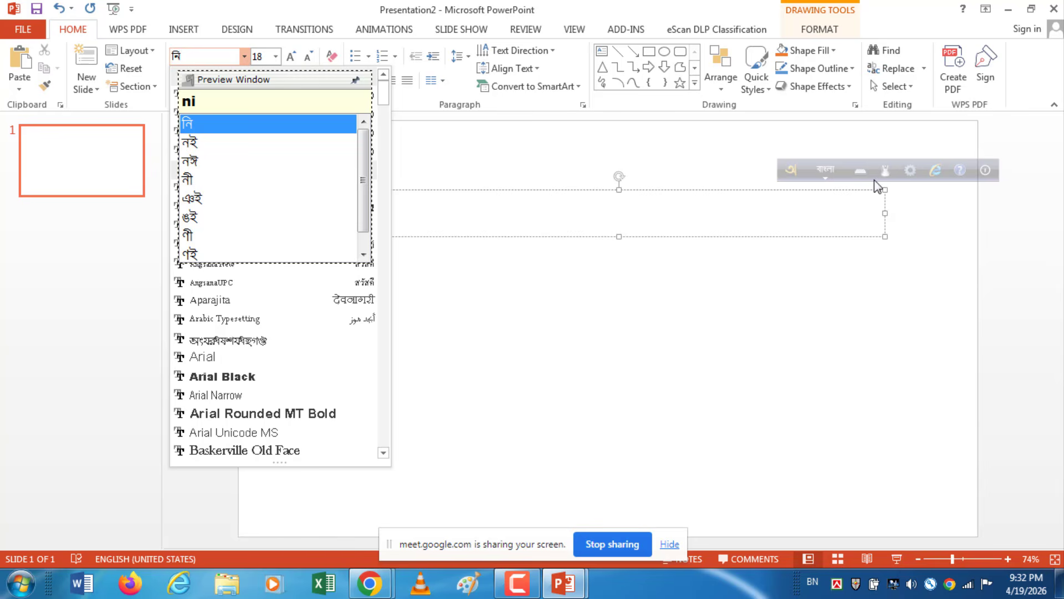
pyautogui.click(826, 170)
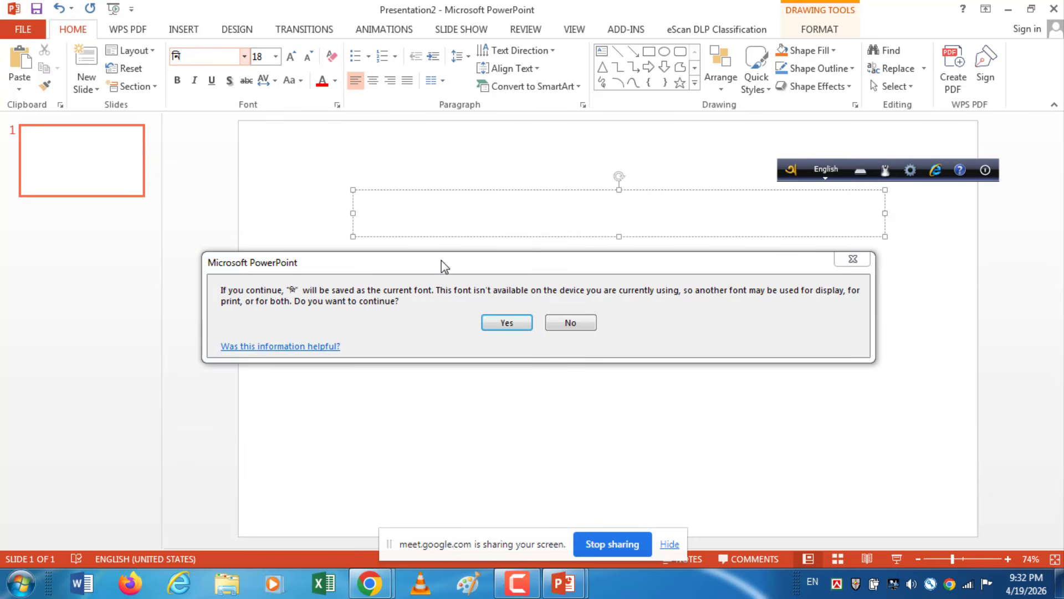
pyautogui.click(853, 259)
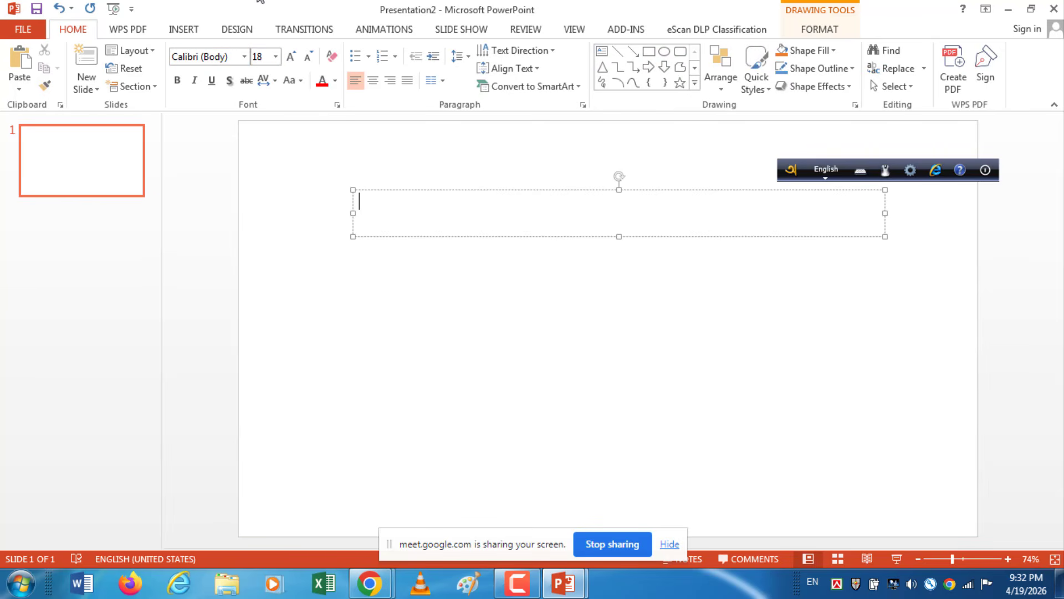
# Step: Set the font of the empty text box to NikoshBAN
pyautogui.click(244, 57)
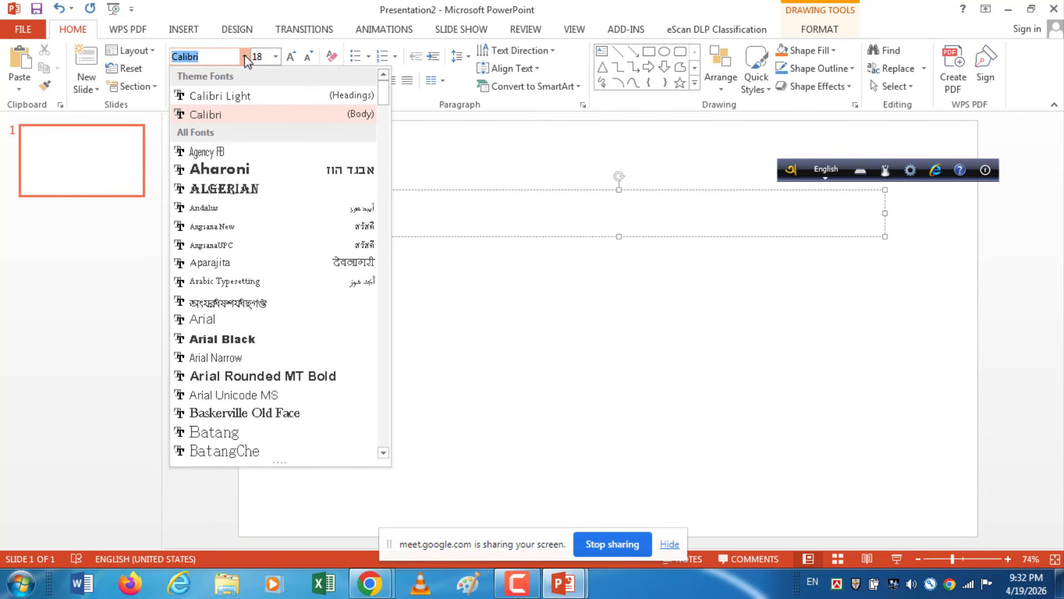
pyautogui.write('NikoshBAN')
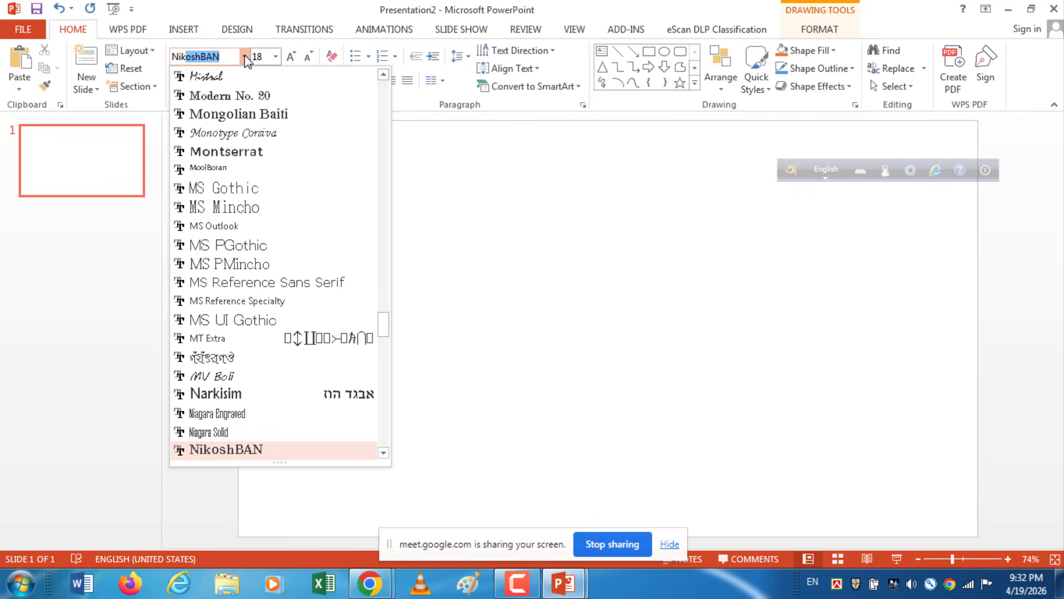
pyautogui.click(274, 447)
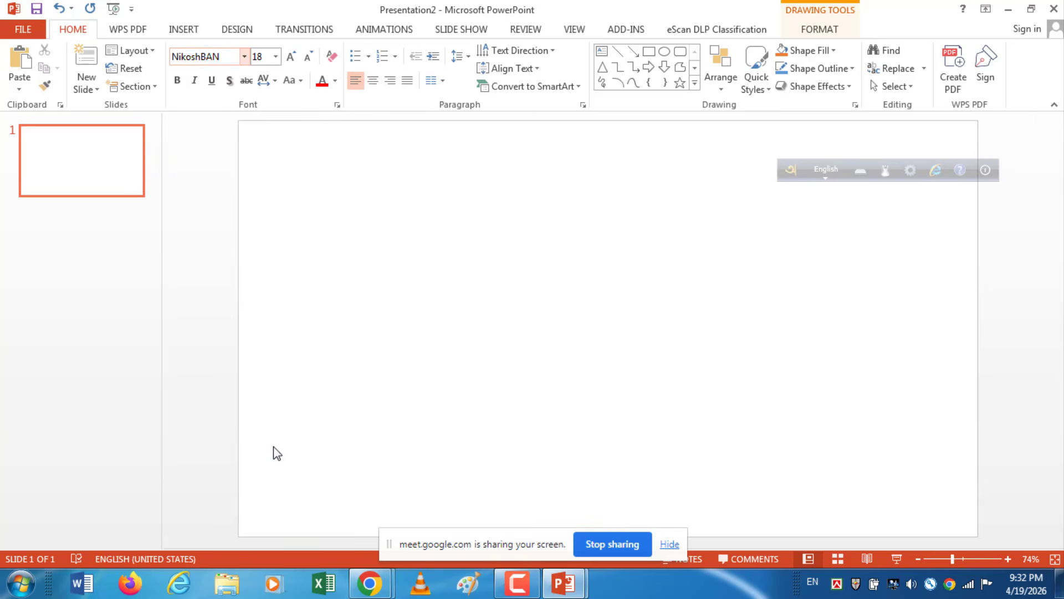
# Step: Switch the keyboard input to Bangla and enter "আইসিটি প্রিশিক্ষন" in the text box
pyautogui.click(826, 169)
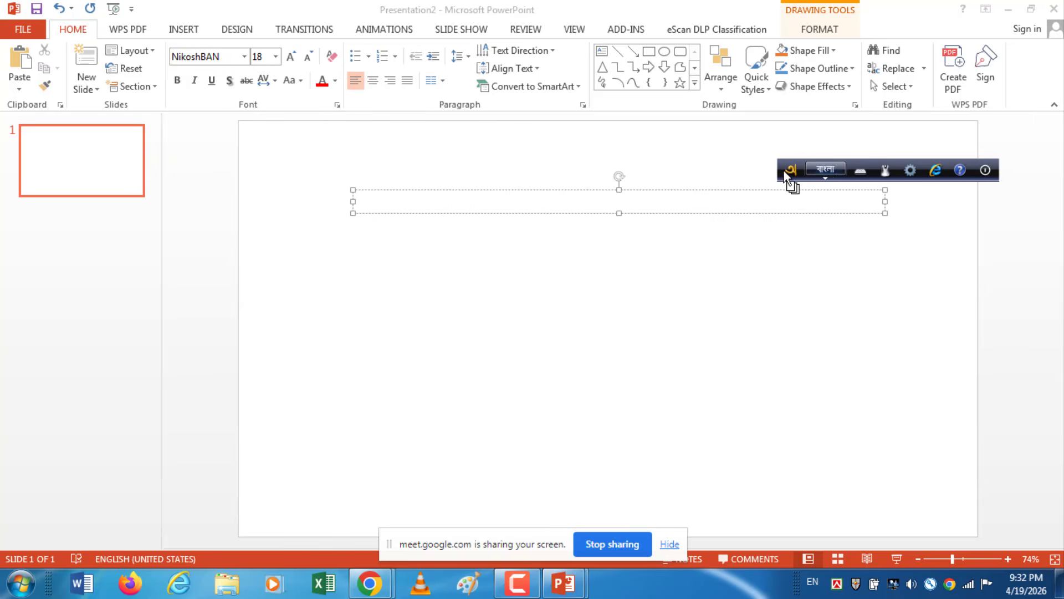
pyautogui.click(458, 201)
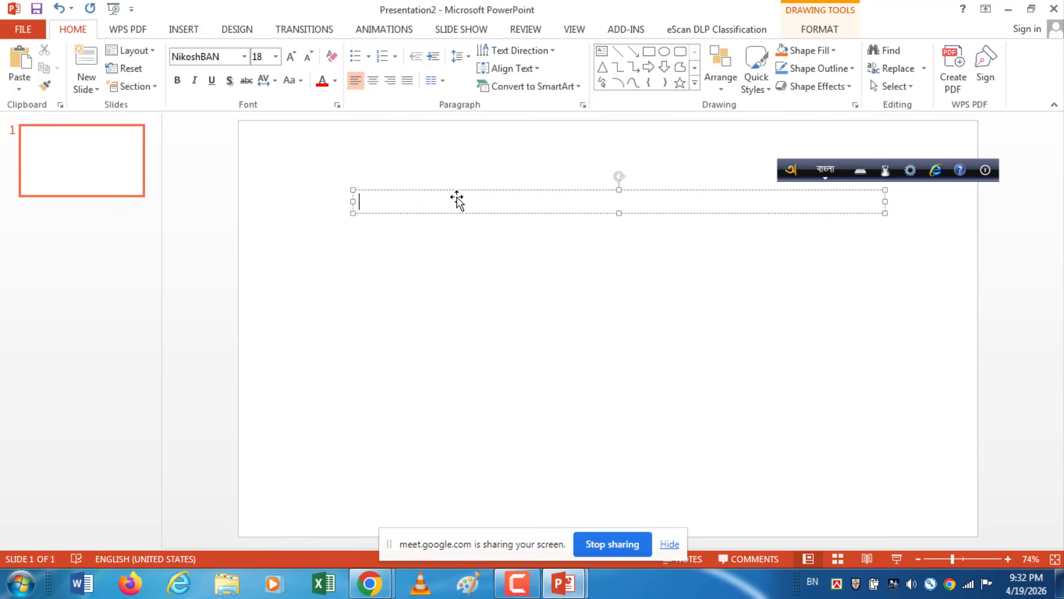
pyautogui.write('Ais')
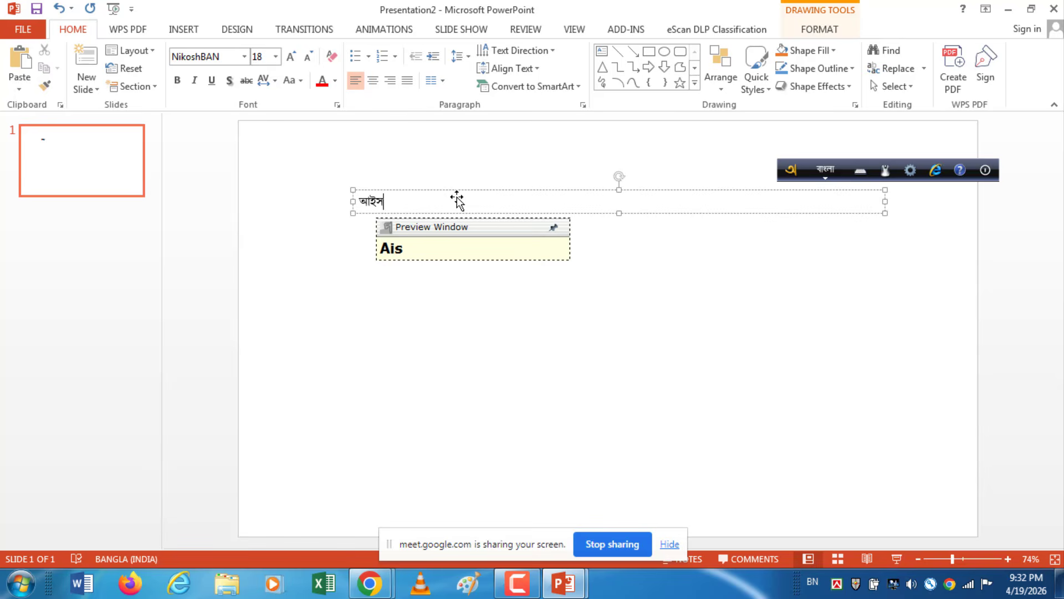
pyautogui.write('t')
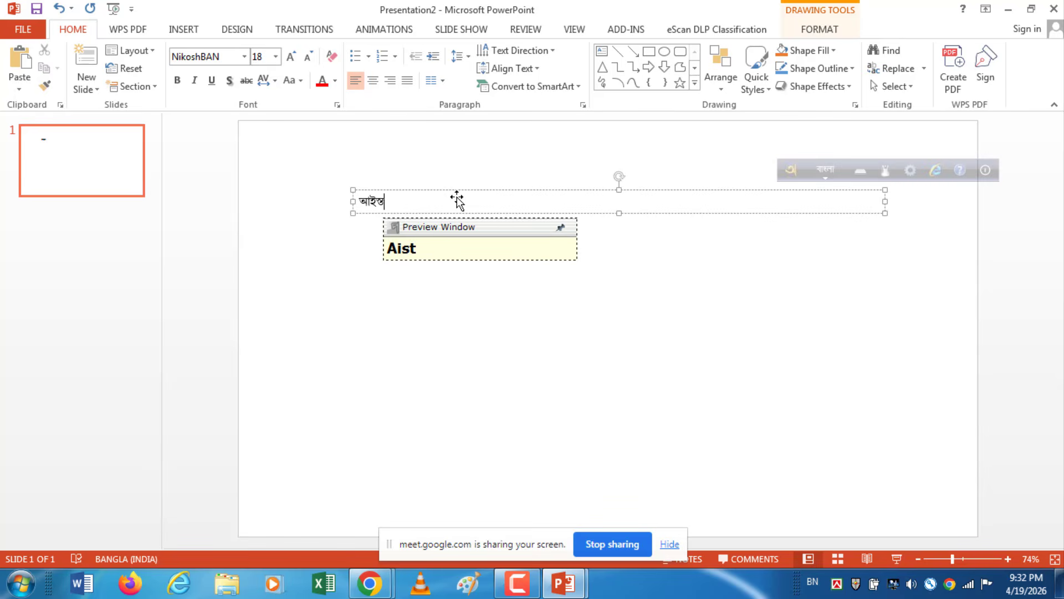
pyautogui.press('BackSpace')
pyautogui.write('i')
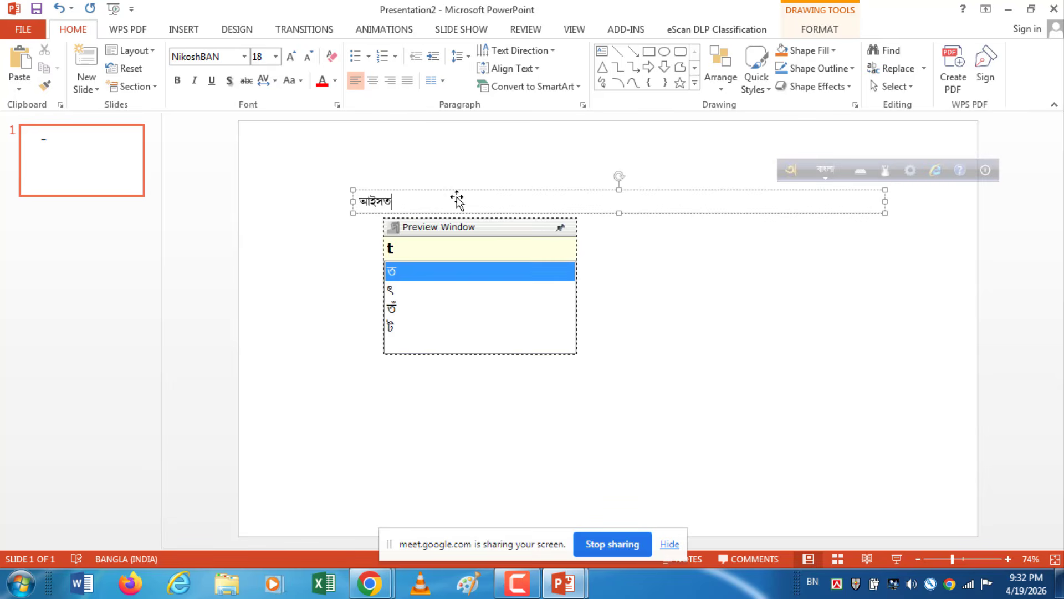
pyautogui.press('BackSpace')
pyautogui.write('i')
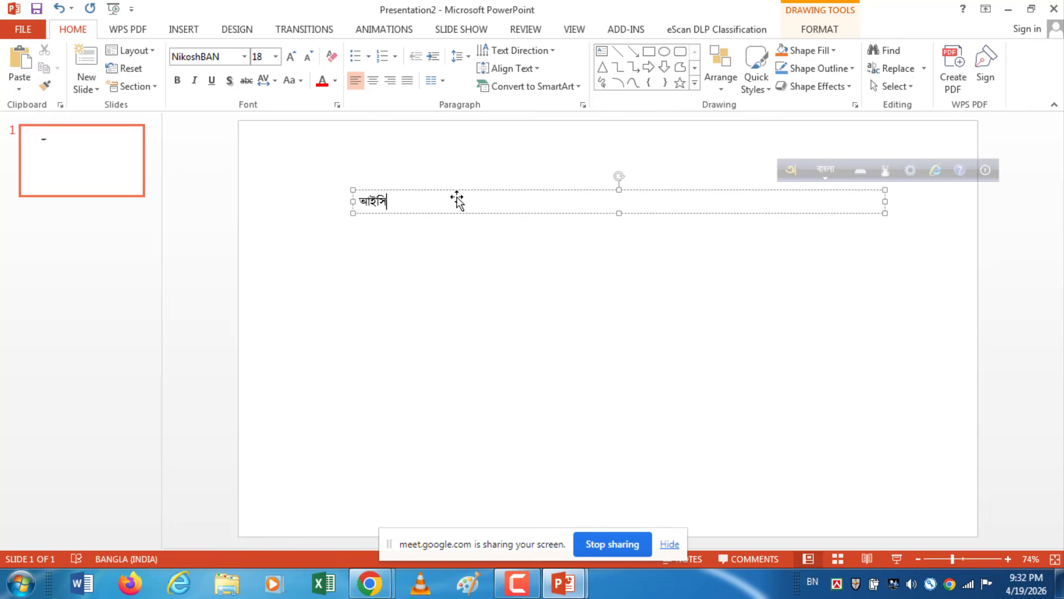
pyautogui.write('Ti prisHik')
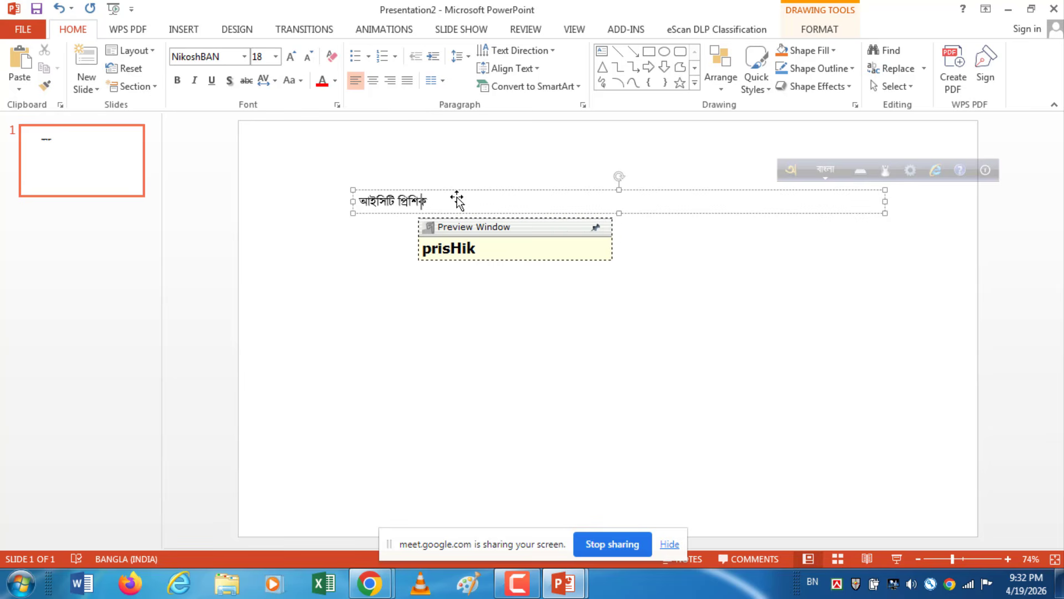
pyautogui.write('kHn')
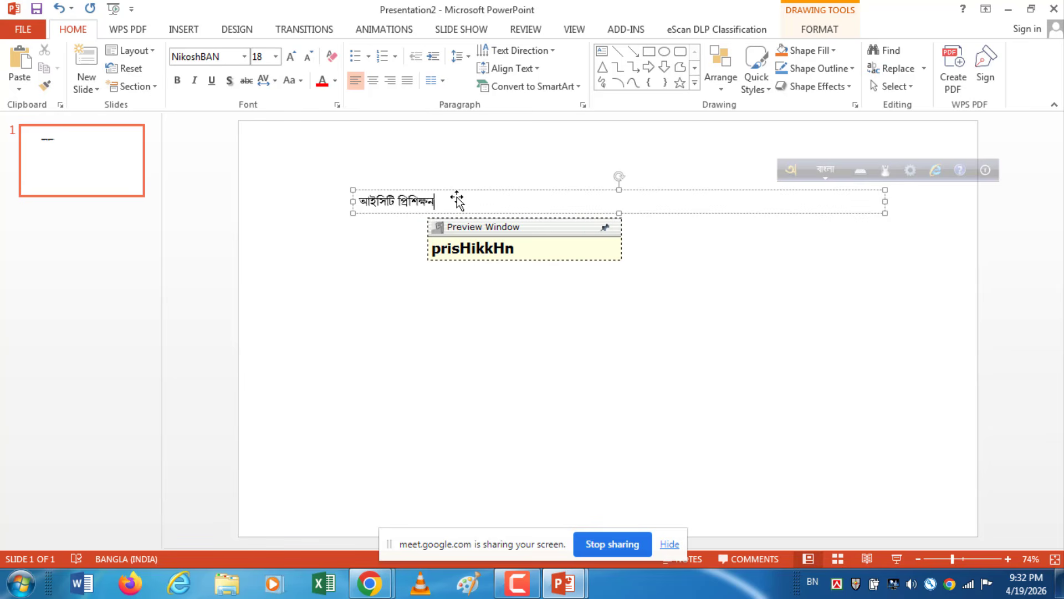
# Step: Replace the final letter of the second word with "ণ" and continue the line with "বি এড"
pyautogui.press('BackSpace')
pyautogui.write('N')
pyautogui.press('BackSpace')
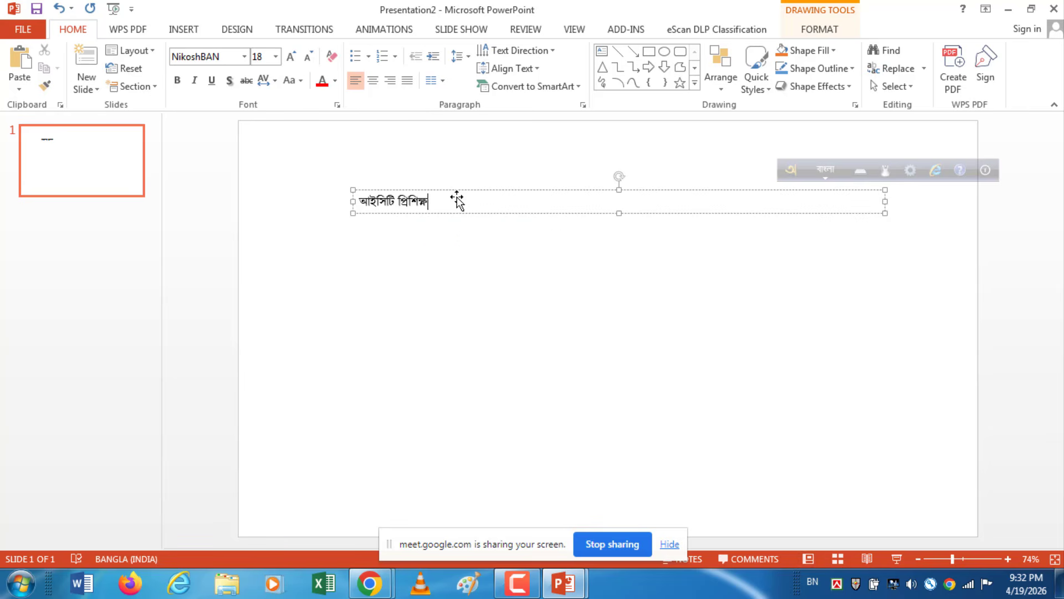
pyautogui.write('NN Bi')
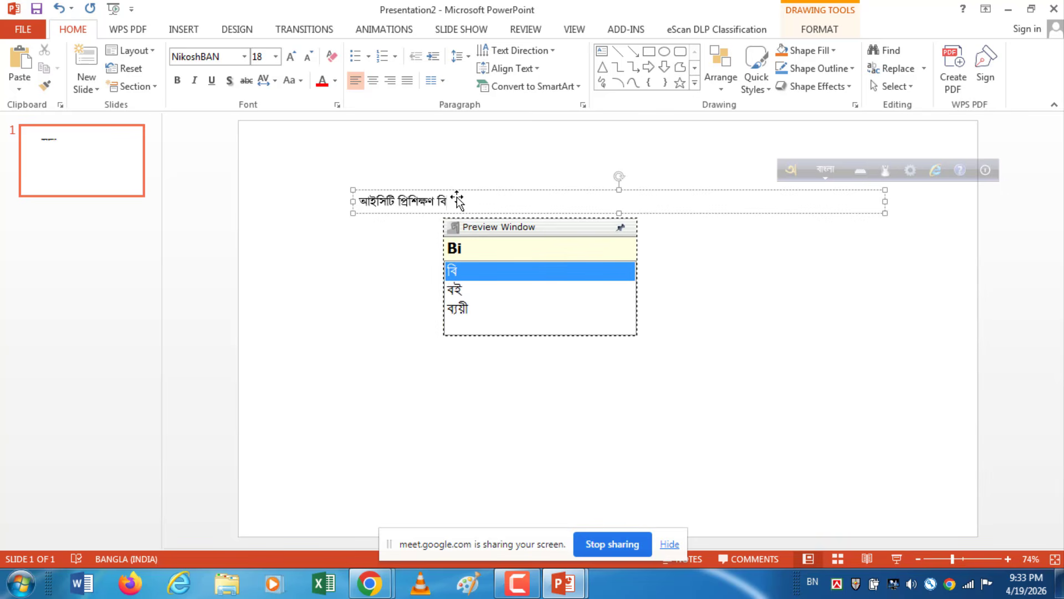
pyautogui.write(' Ed')
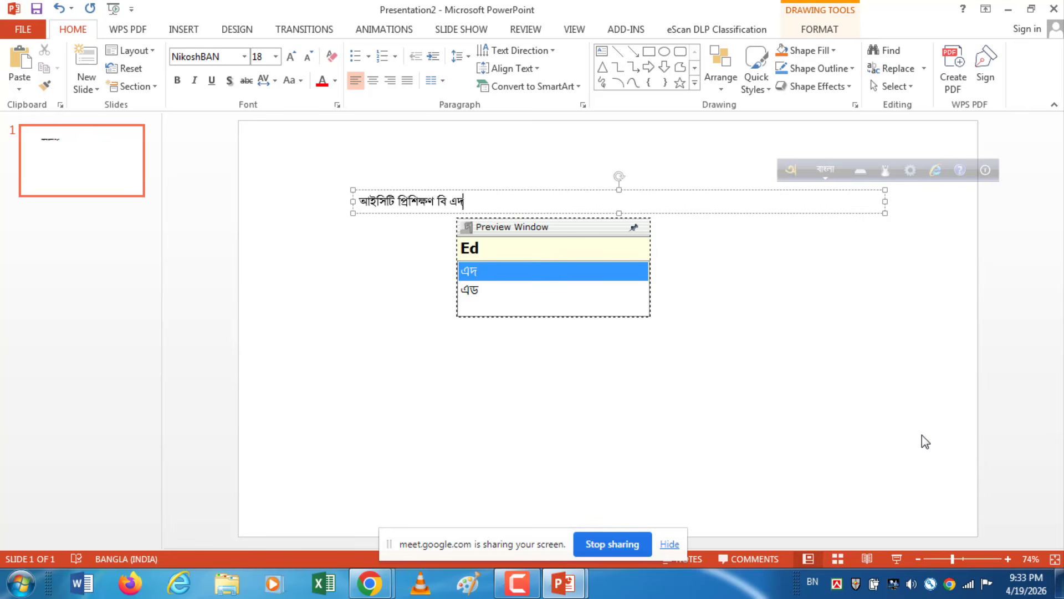
pyautogui.press('BackSpace')
pyautogui.write('D ')
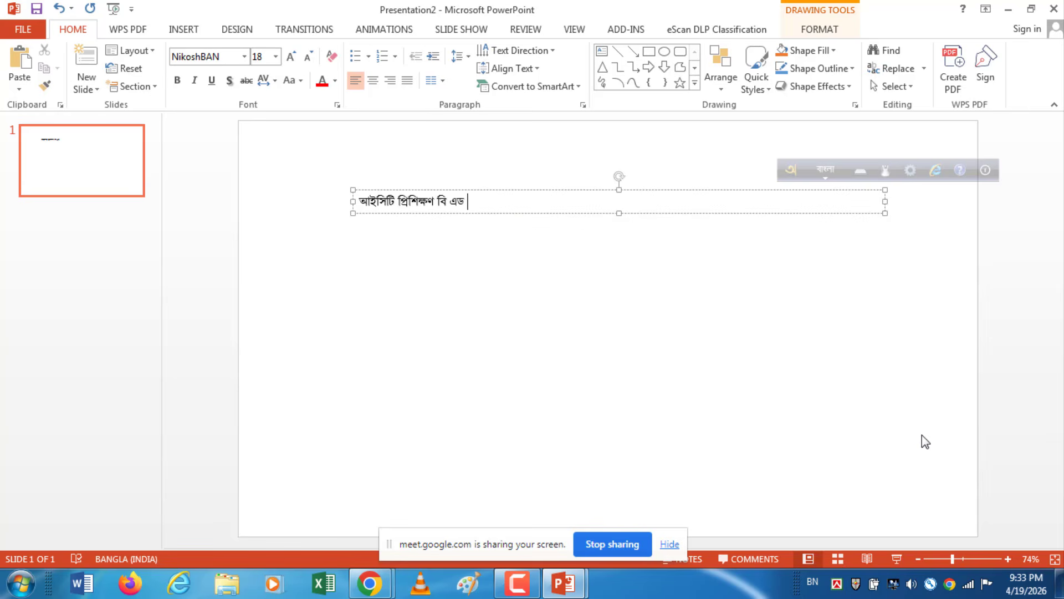
# Step: Complete the line of text with "প্রশিক্ষণার্থীদের জন্য"
pyautogui.write('prsHi')
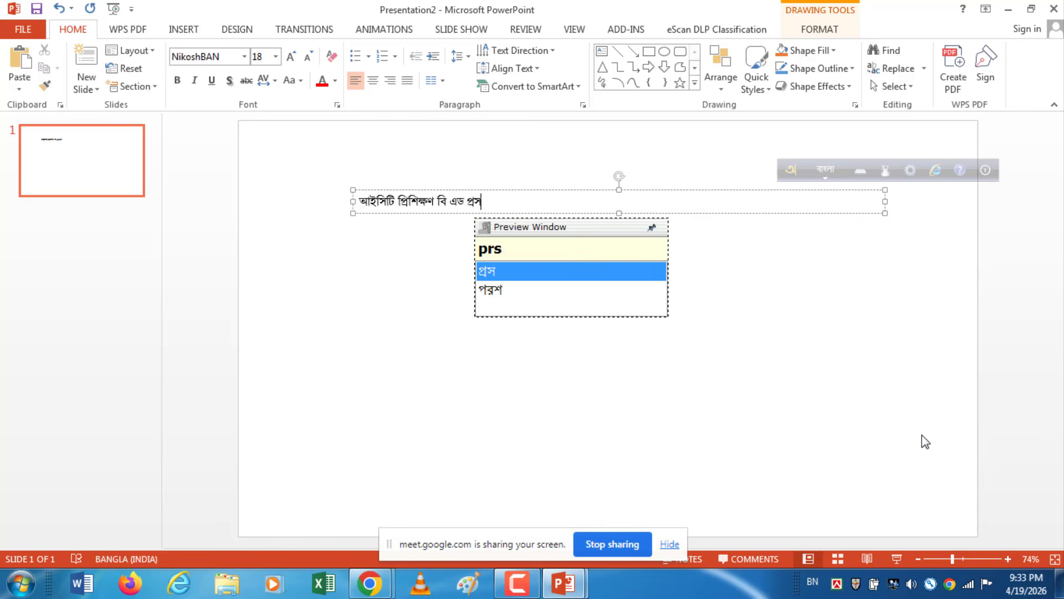
pyautogui.write('kkH')
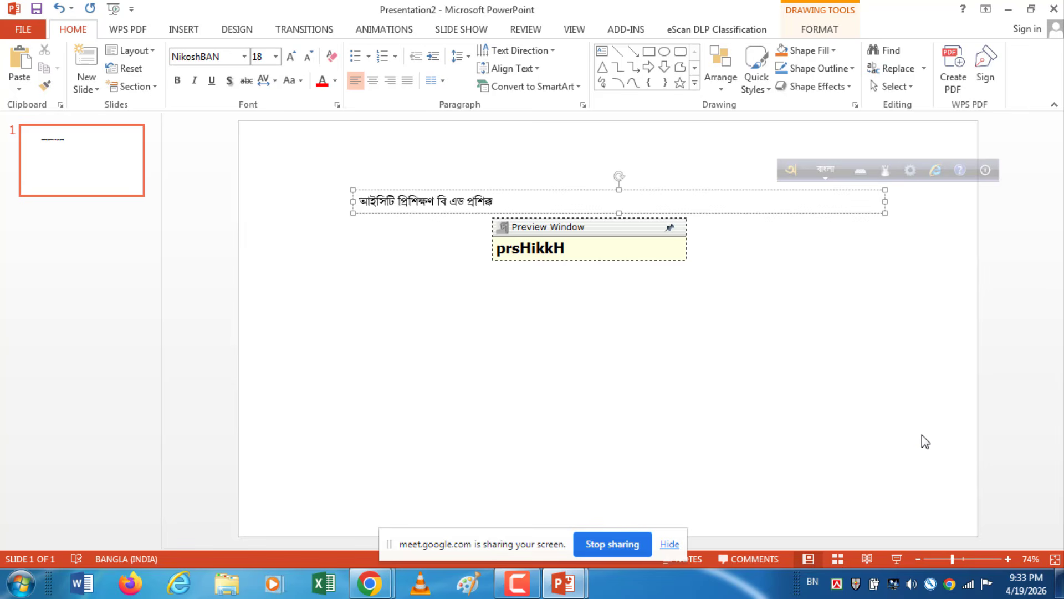
pyautogui.press('BackSpace')
pyautogui.press('BackSpace')
pyautogui.press('BackSpace')
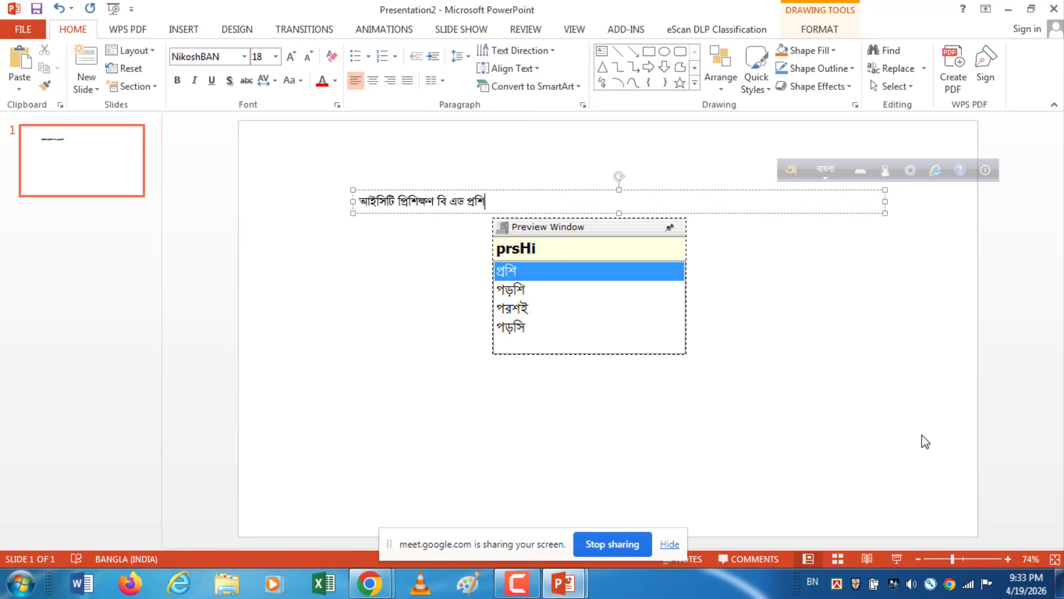
pyautogui.write('kk')
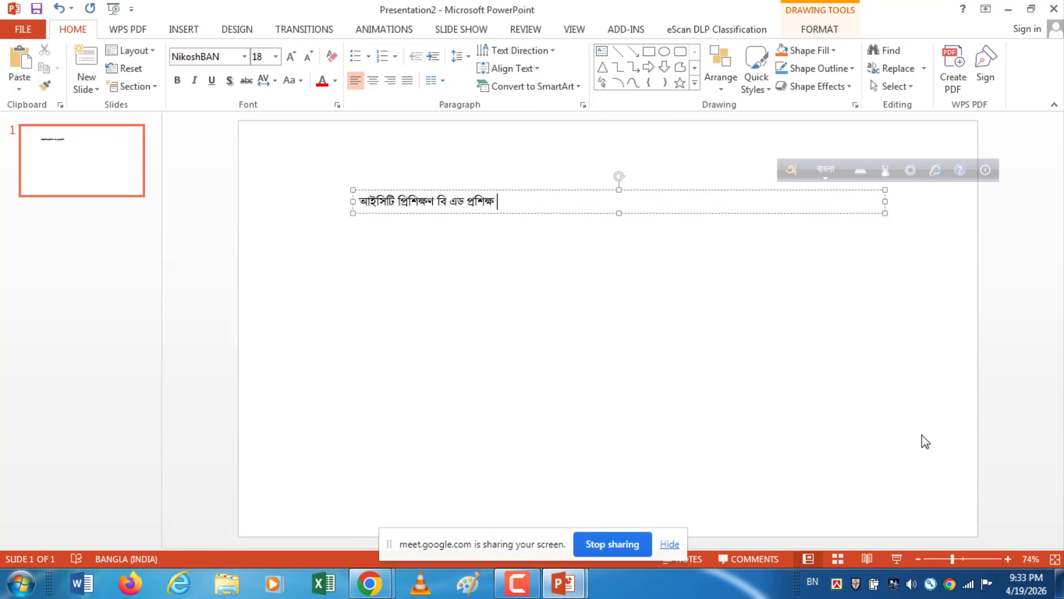
pyautogui.write('Na')
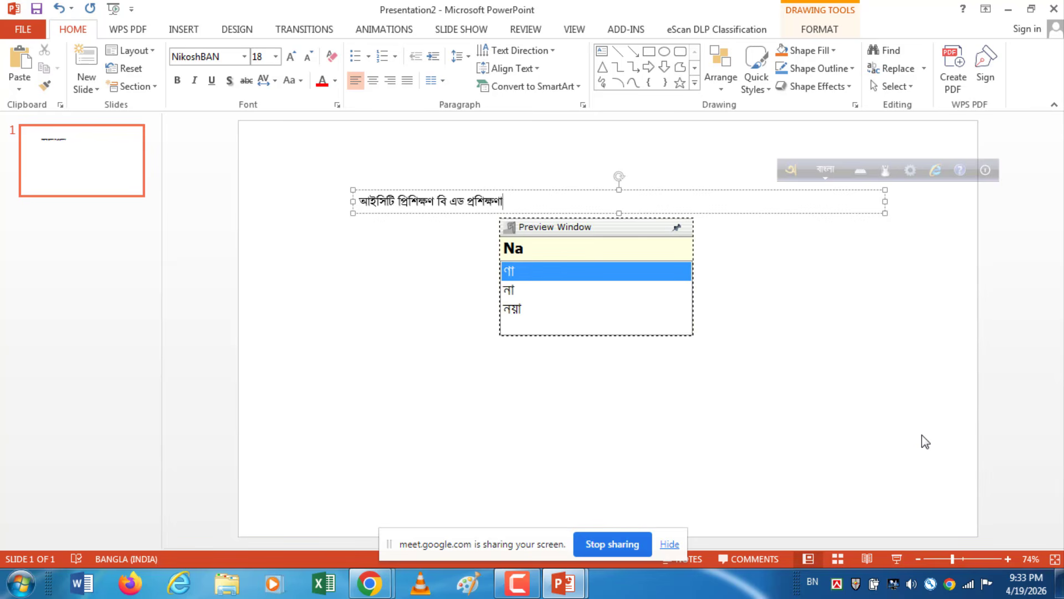
pyautogui.write('rr')
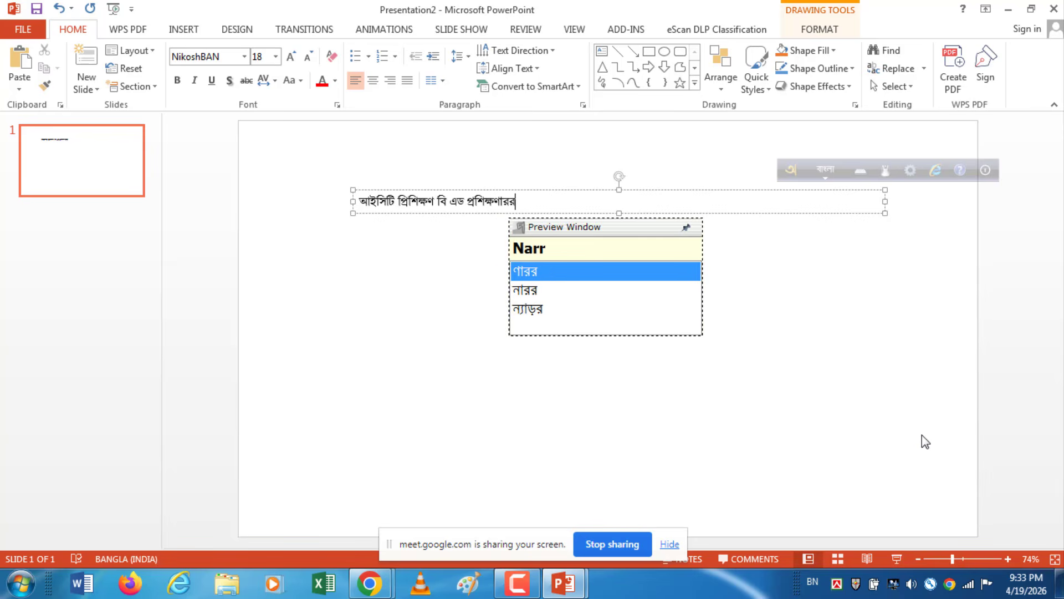
pyautogui.write('tH')
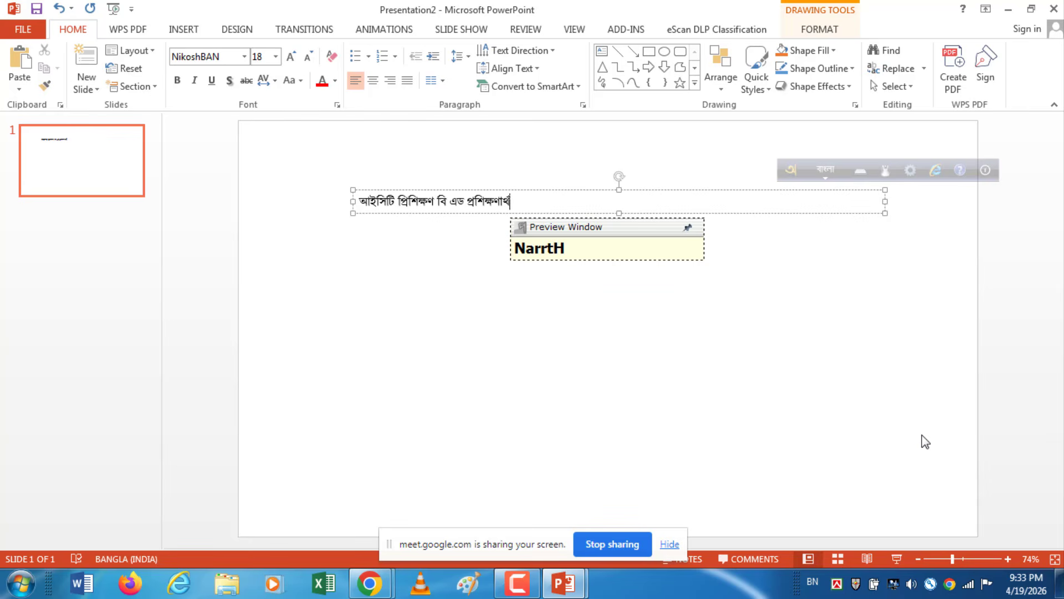
pyautogui.write('I')
pyautogui.write('দে')
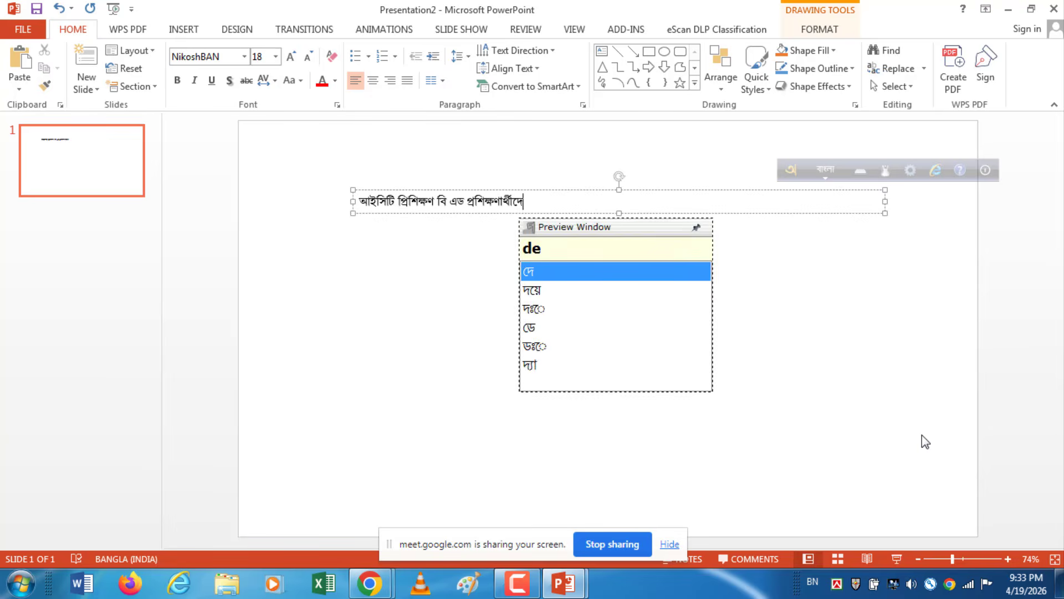
pyautogui.write('র জ')
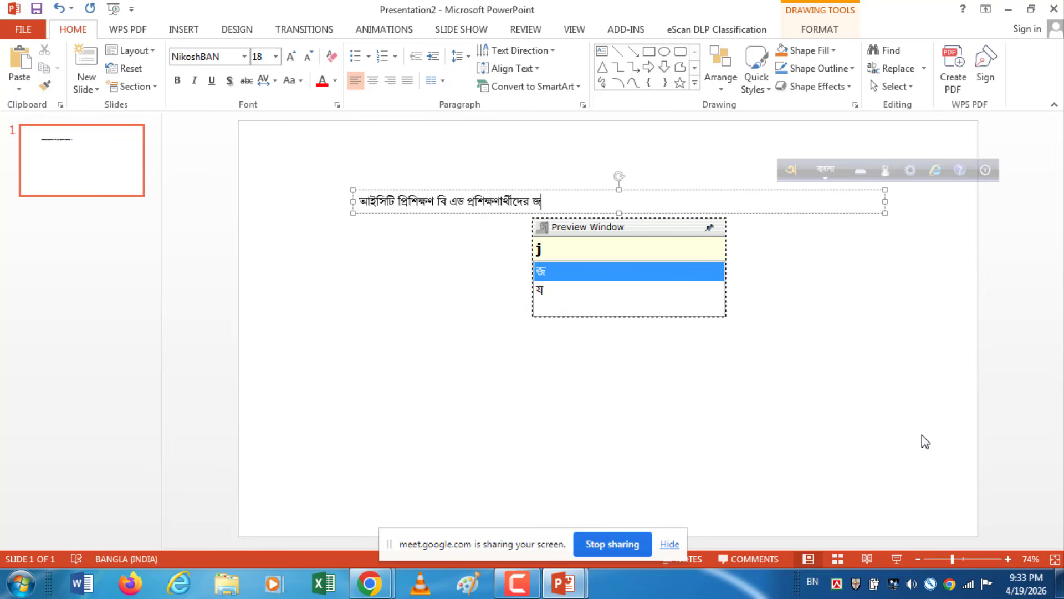
pyautogui.write('ন্য')
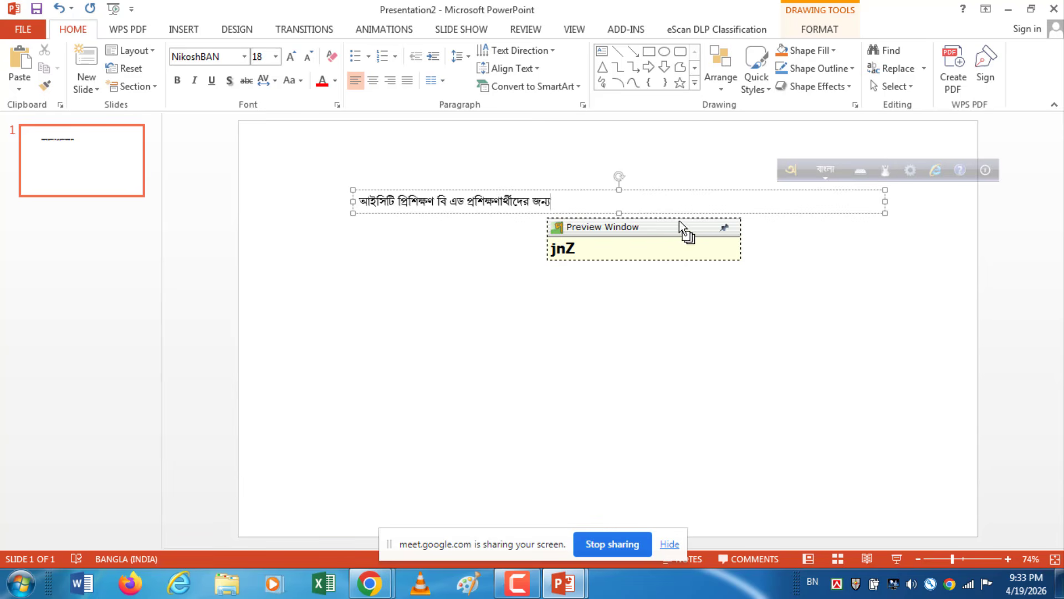
# Step: Clear the Bangla typing preview away from the text box, shift the box slightly upward and centre its text
pyautogui.moveTo(678, 230); pyautogui.dragTo(1037, 315)
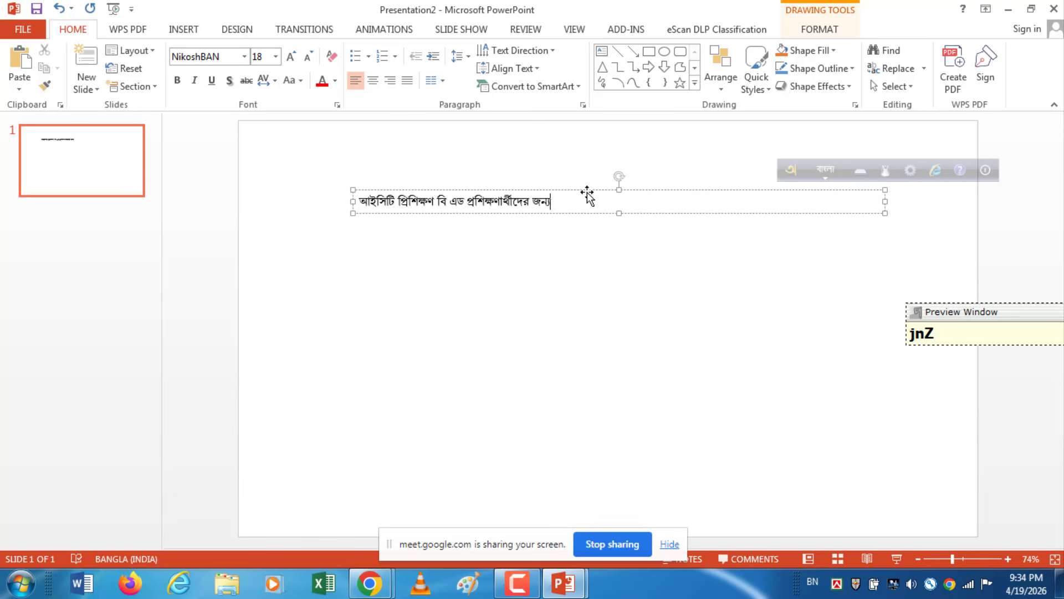
pyautogui.moveTo(585, 189)
pyautogui.mouseDown()
pyautogui.moveTo(556, 230)
pyautogui.moveTo(570, 297)
pyautogui.moveTo(694, 366)
pyautogui.moveTo(787, 307)
pyautogui.moveTo(653, 197)
pyautogui.moveTo(523, 316)
pyautogui.moveTo(865, 380)
pyautogui.moveTo(727, 221)
pyautogui.moveTo(672, 361)
pyautogui.moveTo(734, 252)
pyautogui.moveTo(592, 169)
pyautogui.moveTo(598, 177)
pyautogui.mouseUp()
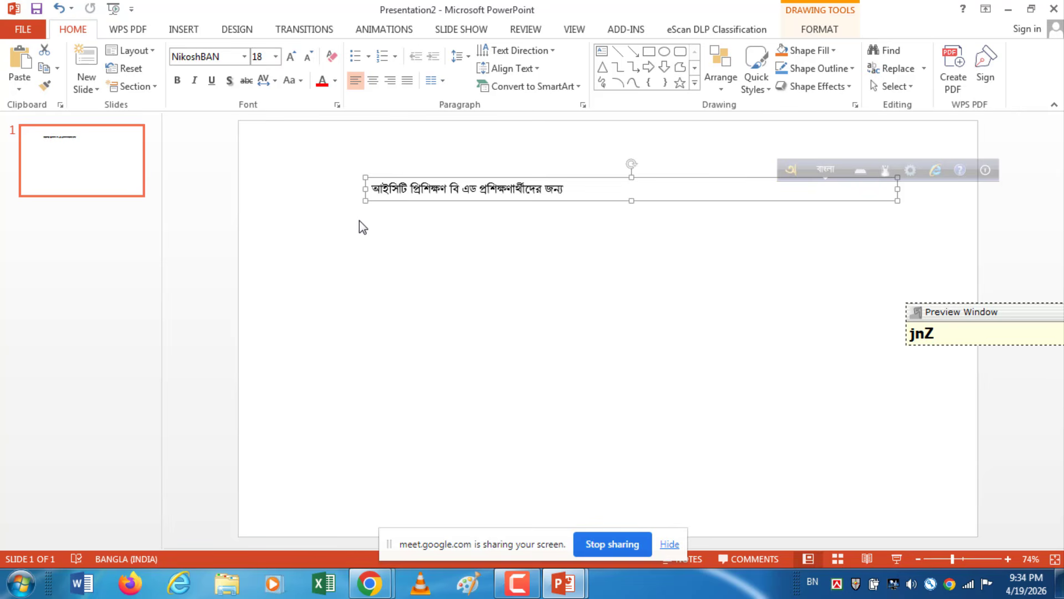
pyautogui.click(373, 81)
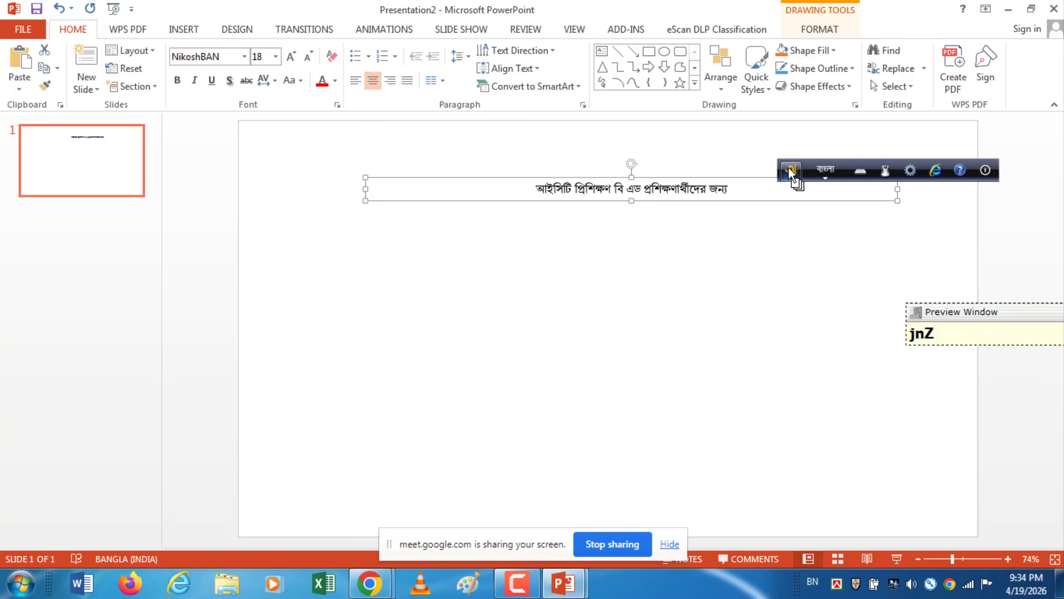
# Step: Move the Bangla keyboard bar aside, set the title's font size to 32 and narrow its text box to fit the line
pyautogui.moveTo(788, 167); pyautogui.dragTo(855, 42)
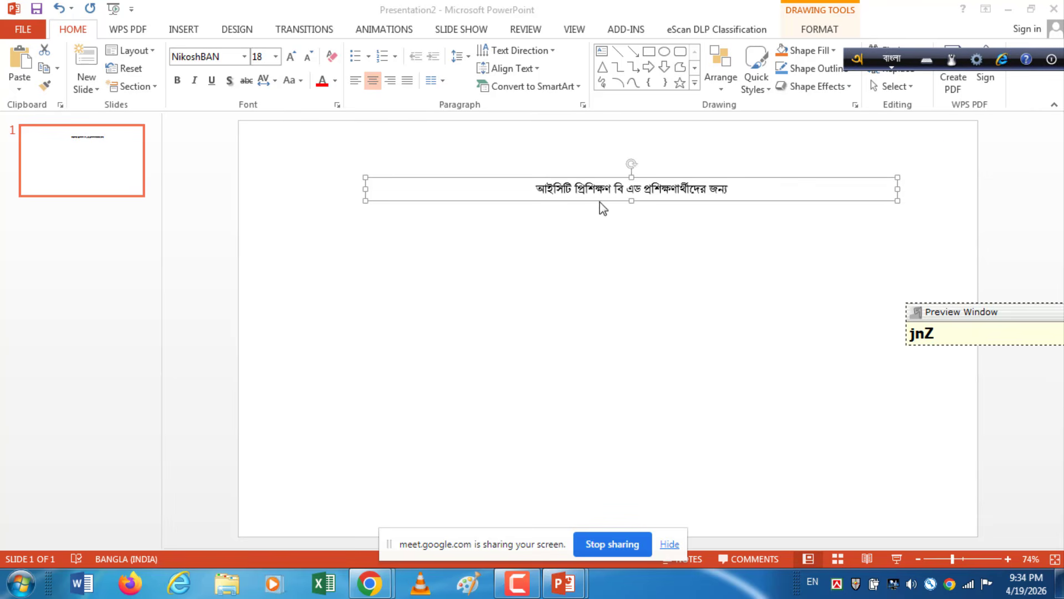
pyautogui.click(275, 56)
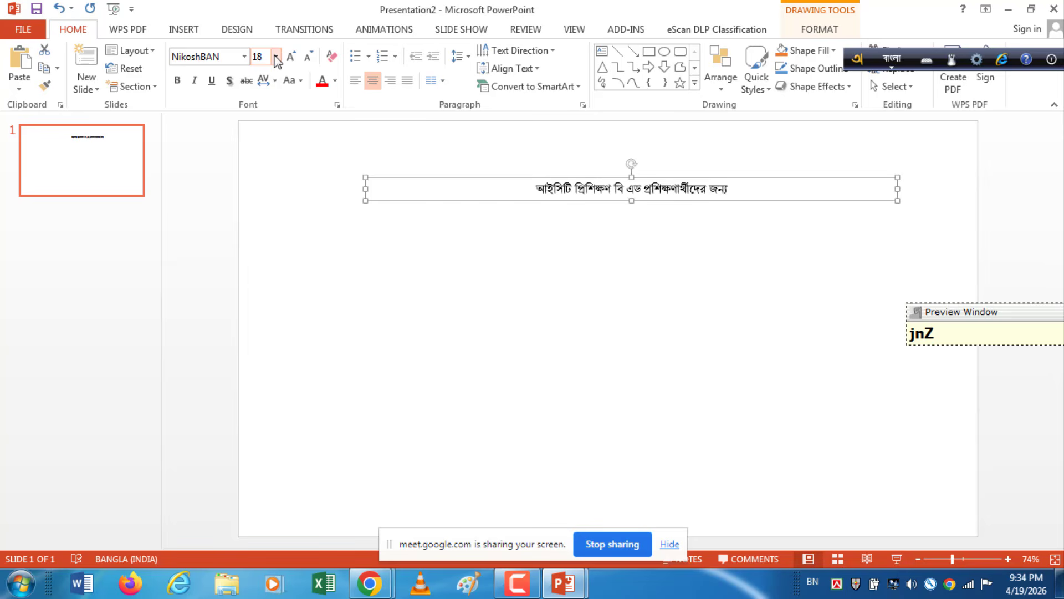
pyautogui.click(276, 57)
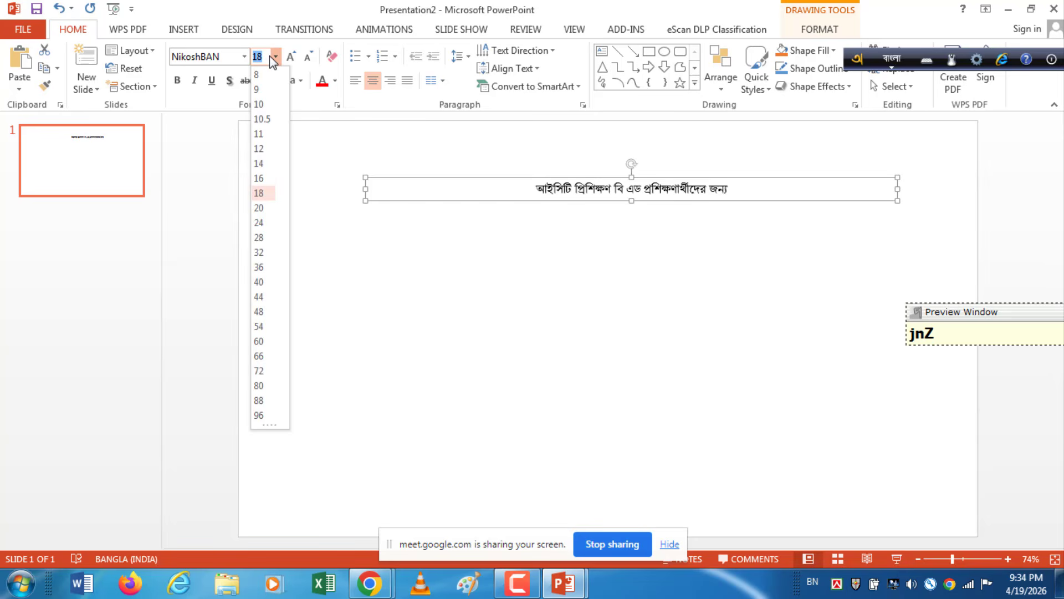
pyautogui.click(262, 253)
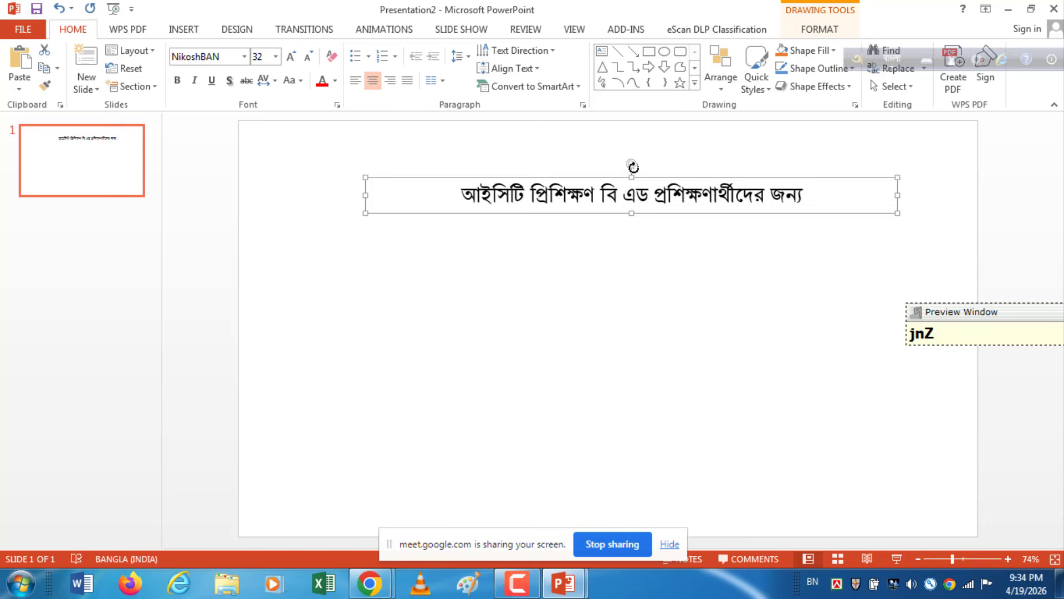
pyautogui.moveTo(634, 167); pyautogui.dragTo(632, 133)
pyautogui.moveTo(898, 196); pyautogui.dragTo(733, 208)
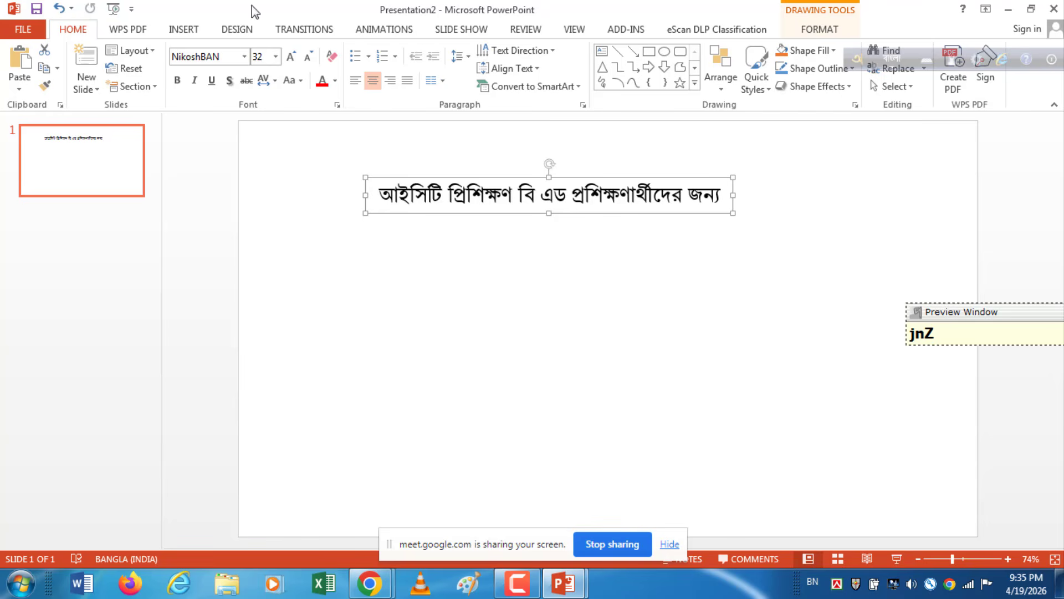
# Step: Colour the whole title text with the standard Light Blue
pyautogui.click(335, 82)
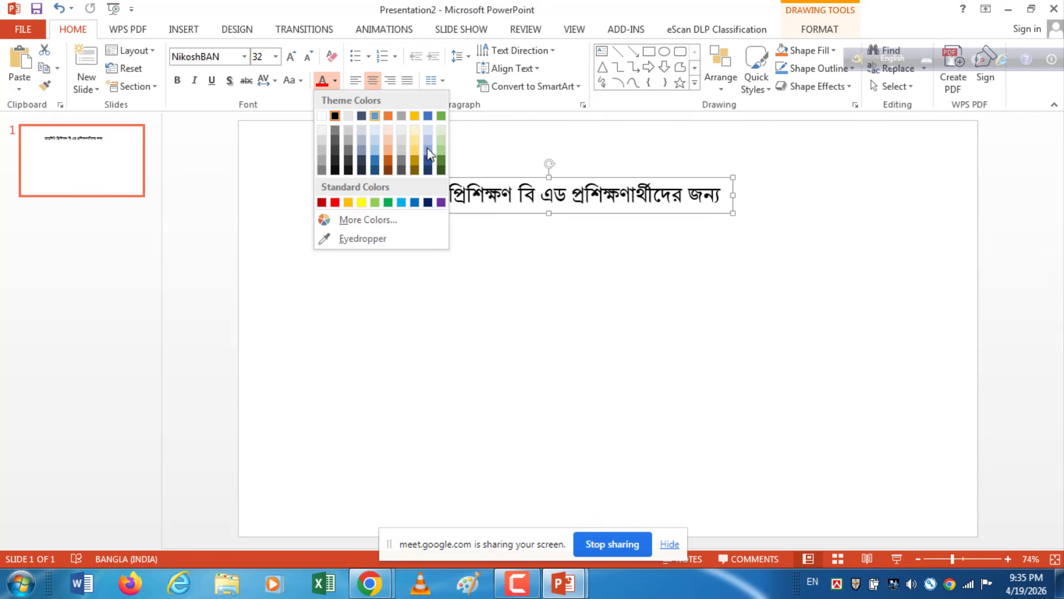
pyautogui.click(485, 199)
pyautogui.moveTo(380, 196); pyautogui.dragTo(725, 196)
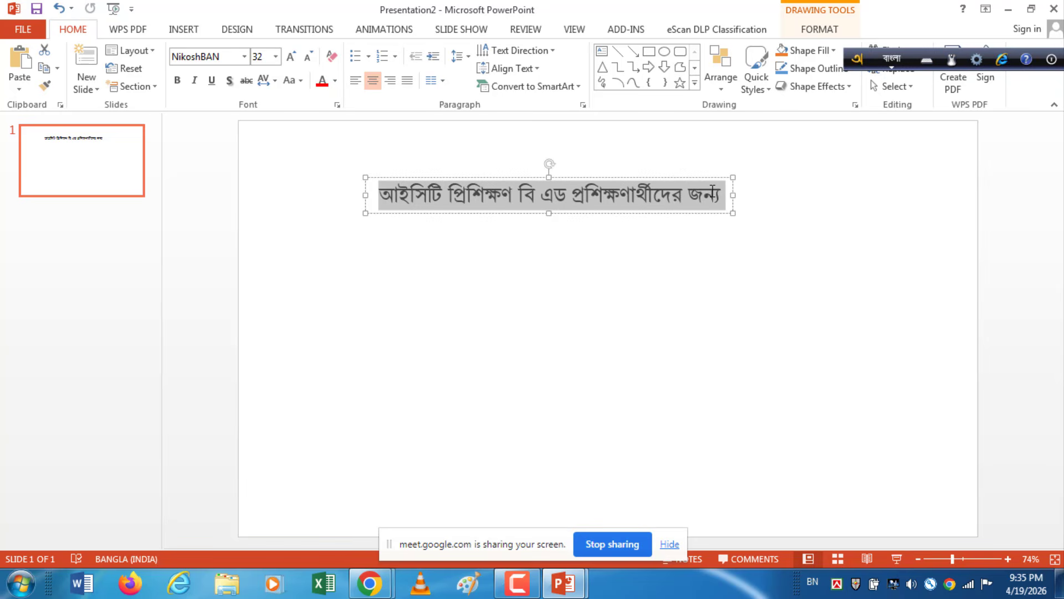
pyautogui.click(335, 82)
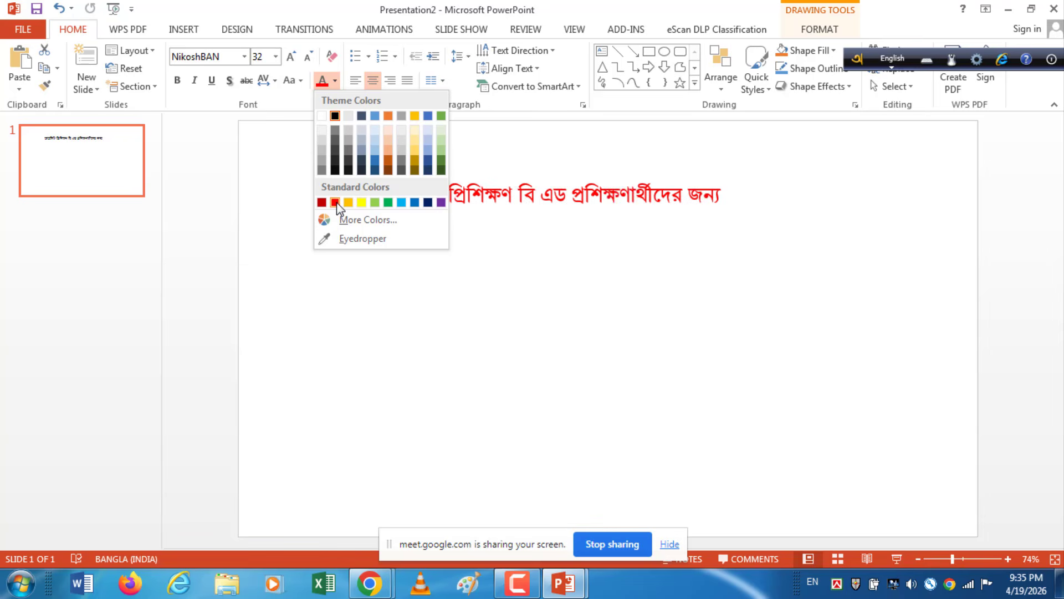
pyautogui.click(404, 201)
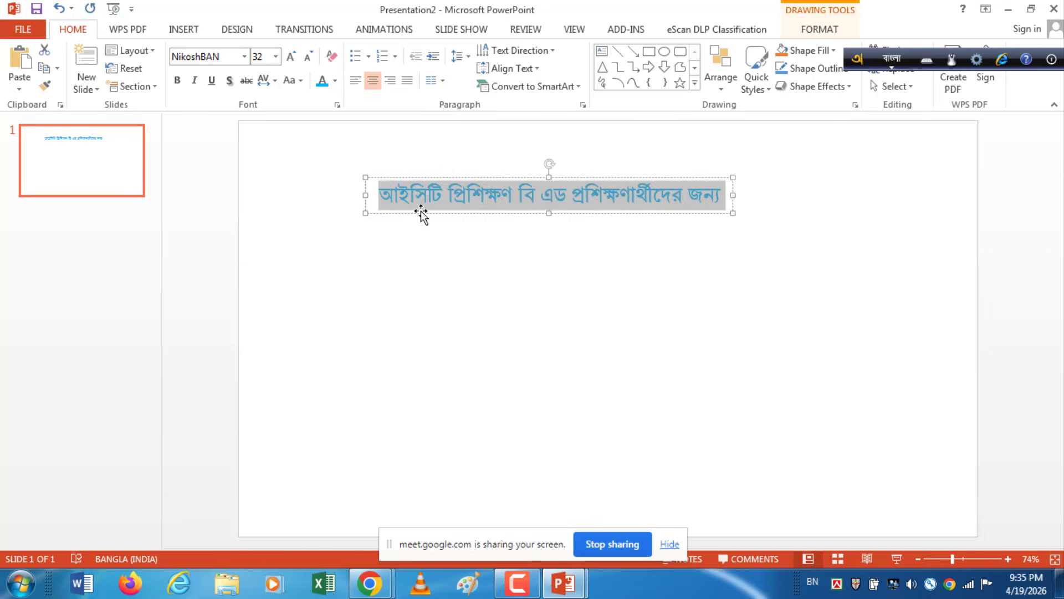
# Step: Make the title bold, trying italic and underline on it and removing both again
pyautogui.click(178, 80)
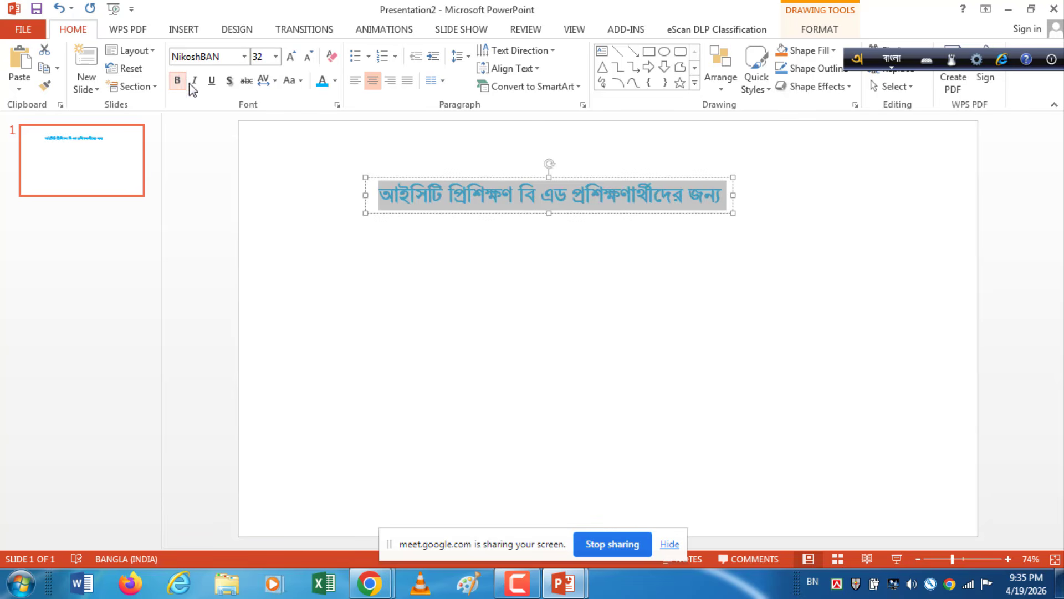
pyautogui.click(195, 81)
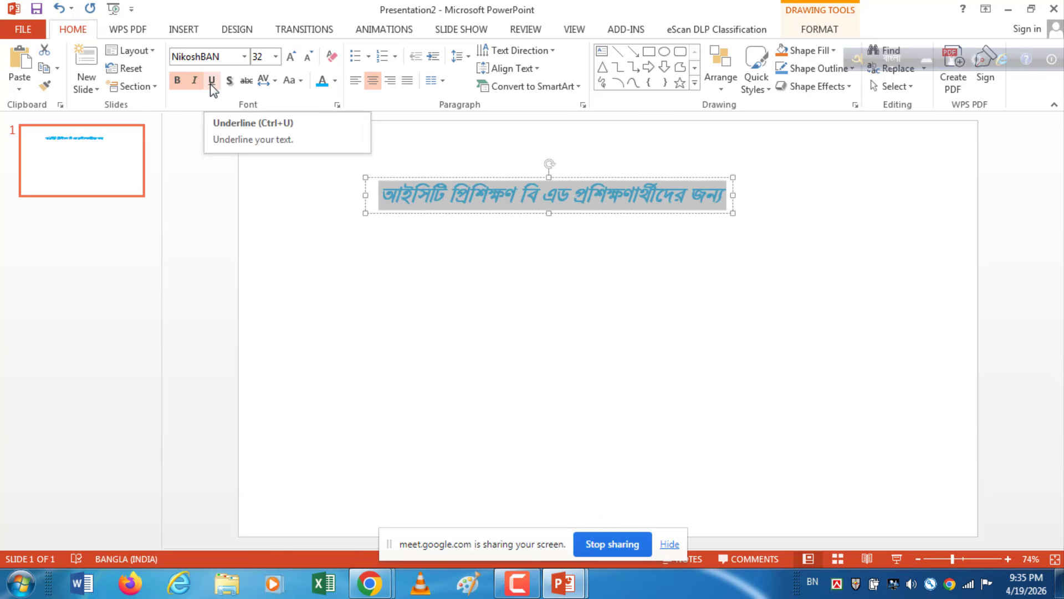
pyautogui.click(211, 83)
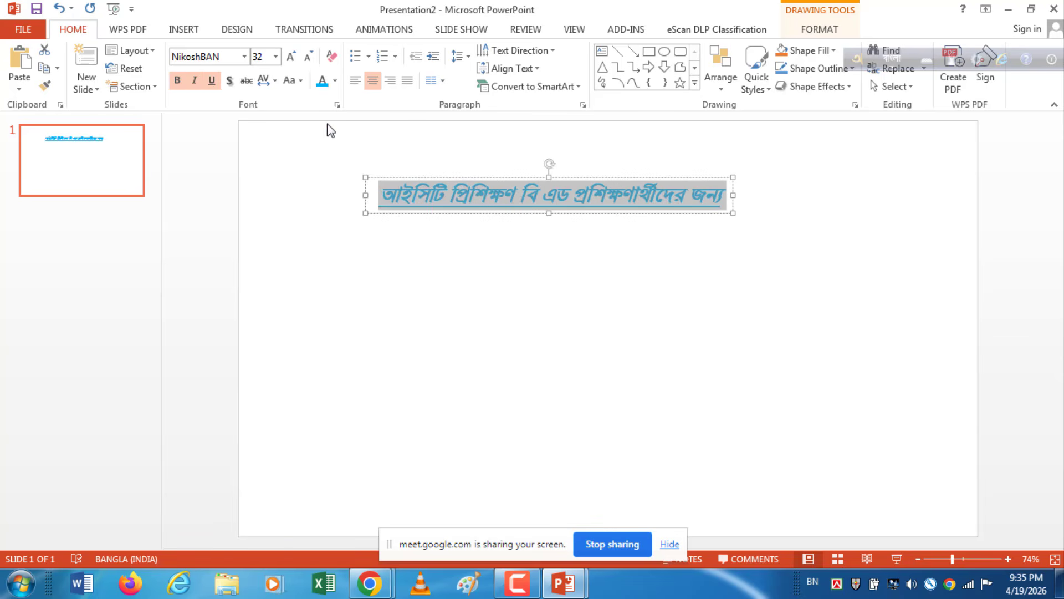
pyautogui.click(213, 82)
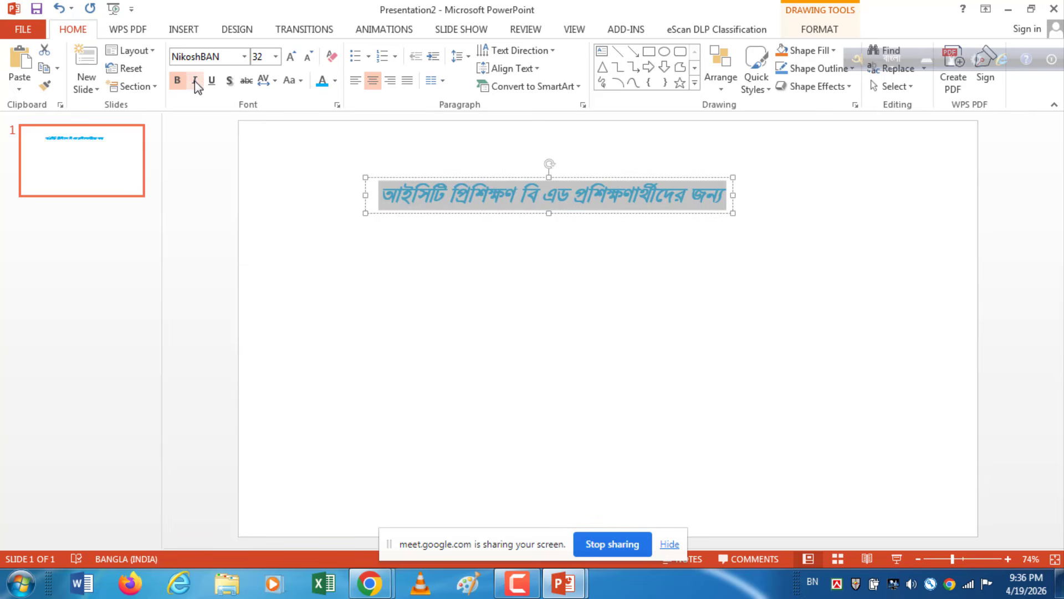
pyautogui.click(195, 81)
pyautogui.click(702, 236)
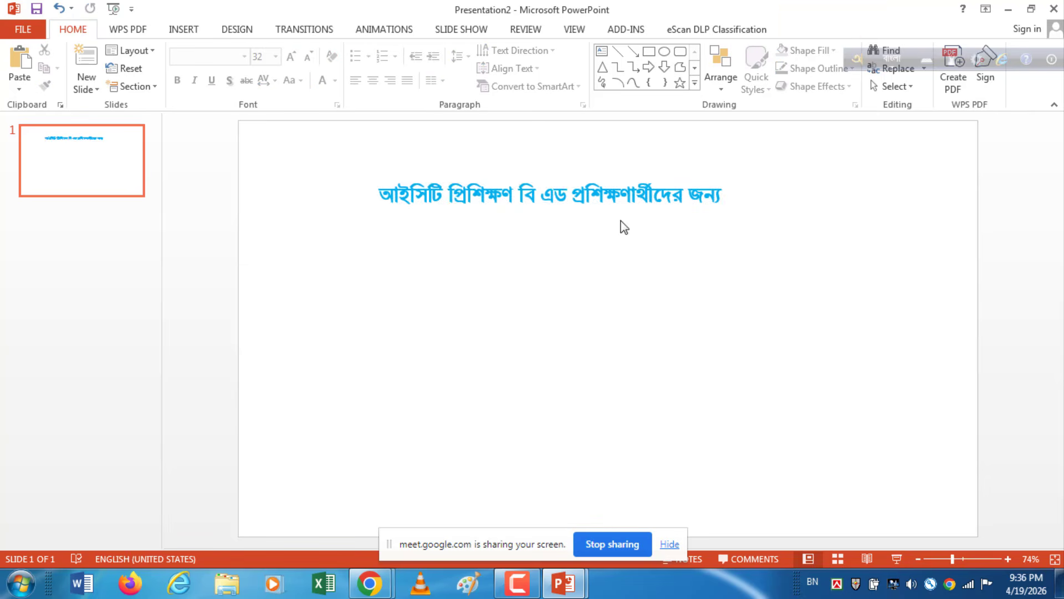
# Step: Shift the title's text box right and slightly up towards the horizontal centre of the slide
pyautogui.click(591, 194)
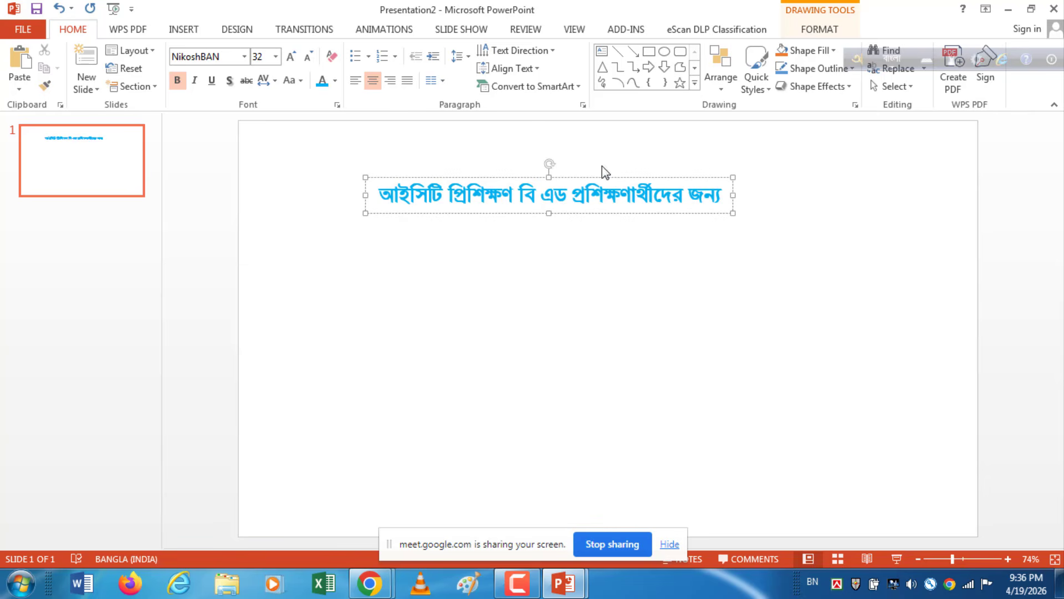
pyautogui.moveTo(602, 178)
pyautogui.mouseDown()
pyautogui.moveTo(629, 265)
pyautogui.moveTo(633, 377)
pyautogui.moveTo(653, 444)
pyautogui.moveTo(622, 288)
pyautogui.moveTo(626, 189)
pyautogui.moveTo(637, 178)
pyautogui.moveTo(623, 181)
pyautogui.mouseUp()
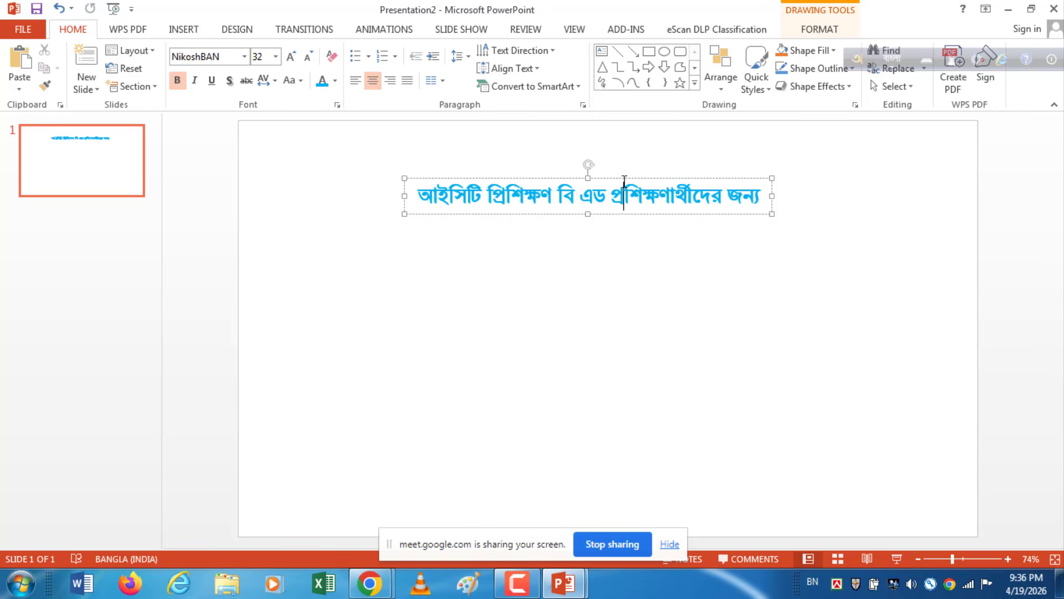
pyautogui.moveTo(621, 177)
pyautogui.mouseDown()
pyautogui.moveTo(624, 413)
pyautogui.moveTo(637, 333)
pyautogui.moveTo(617, 209)
pyautogui.moveTo(625, 179)
pyautogui.moveTo(613, 173)
pyautogui.mouseUp()
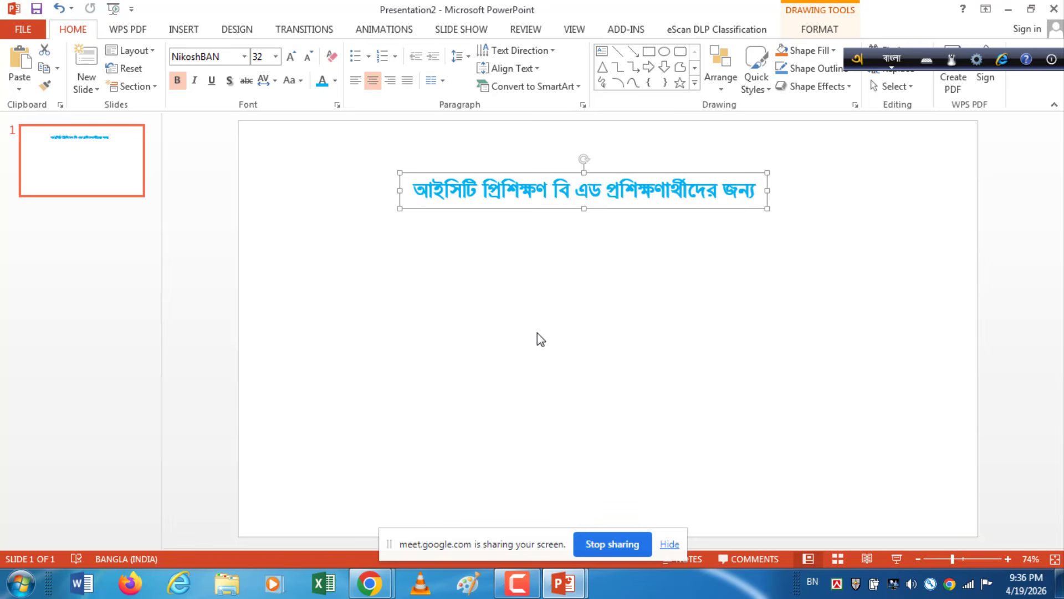
# Step: Add a second text box below the title and enter "২০২৫" in the NikoshBAN font
pyautogui.click(172, 30)
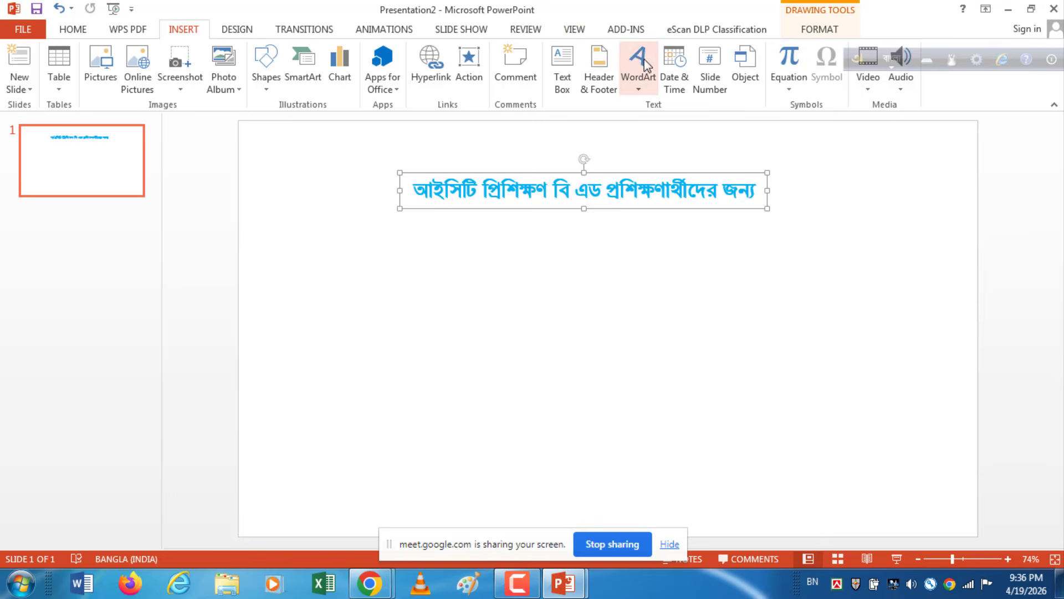
pyautogui.click(558, 64)
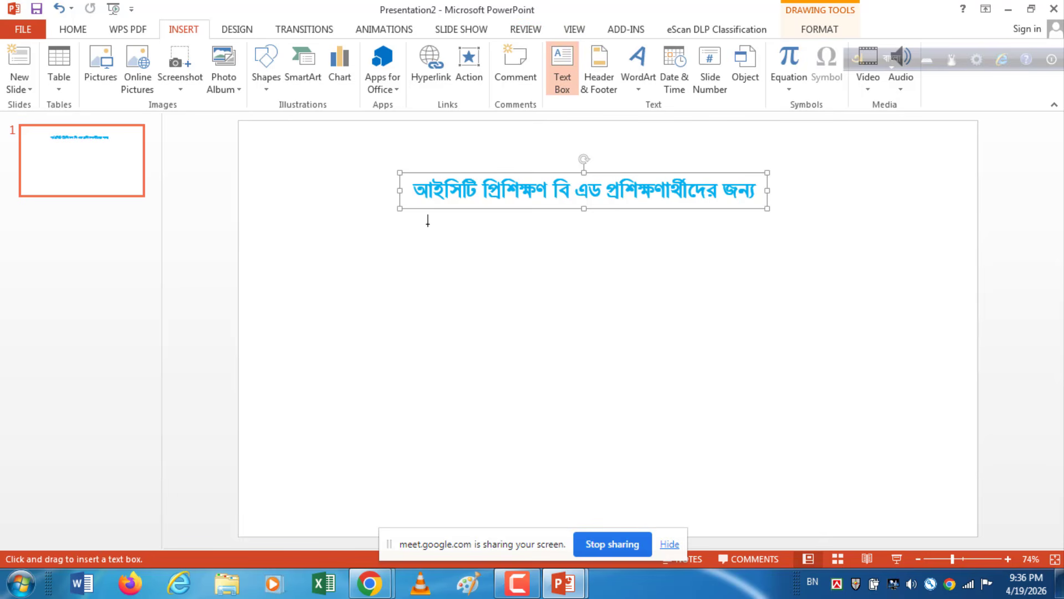
pyautogui.moveTo(409, 237); pyautogui.dragTo(690, 270)
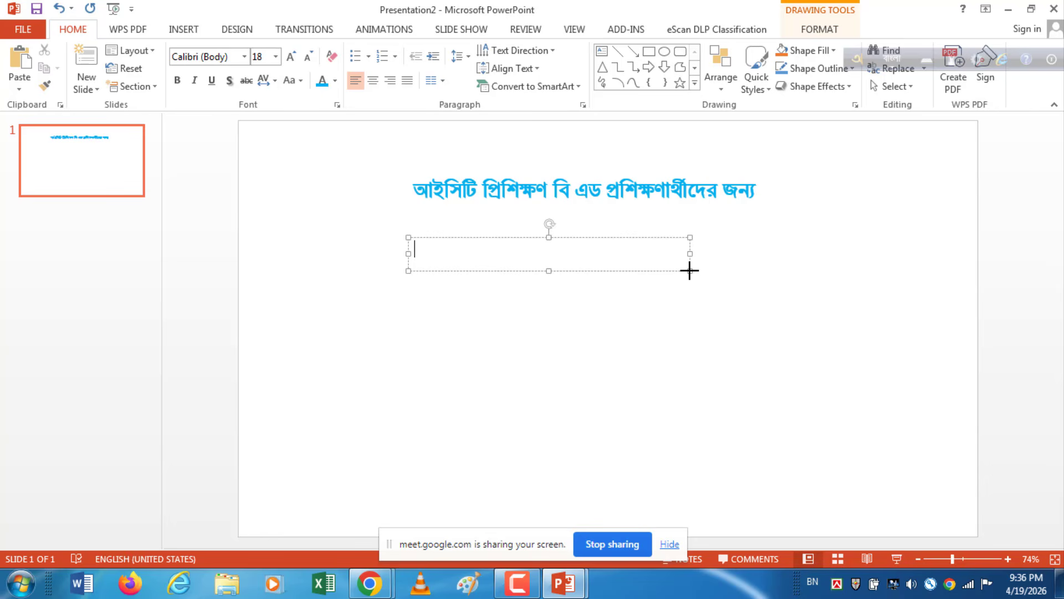
pyautogui.click(244, 57)
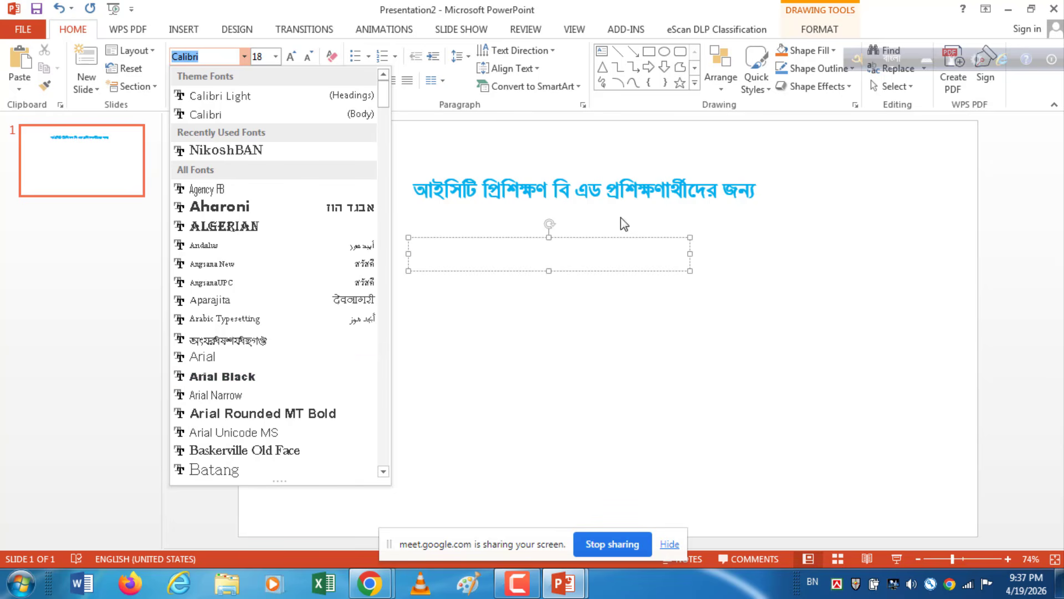
pyautogui.click(280, 152)
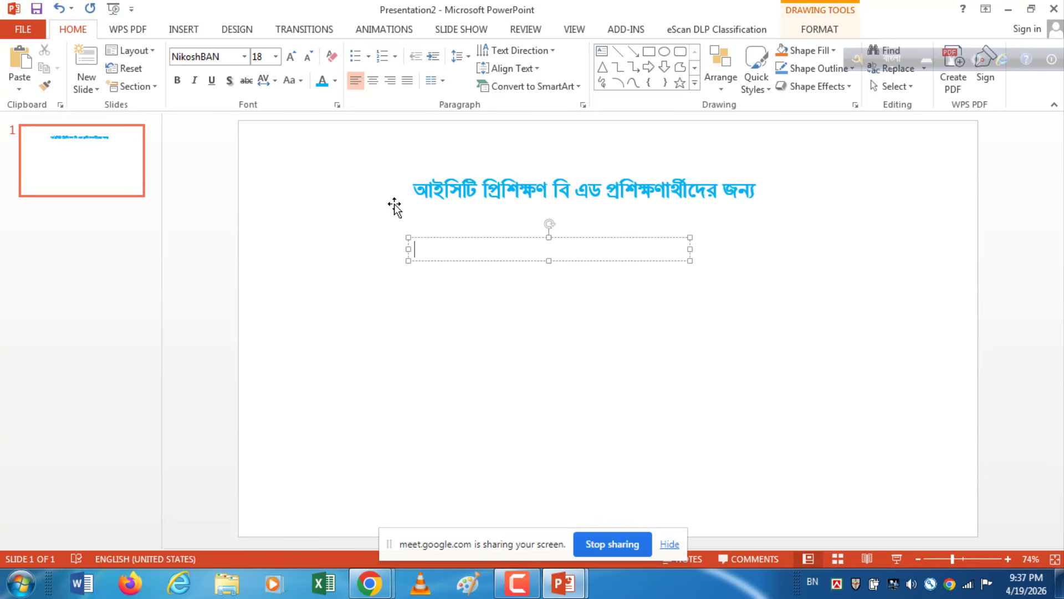
pyautogui.write('২')
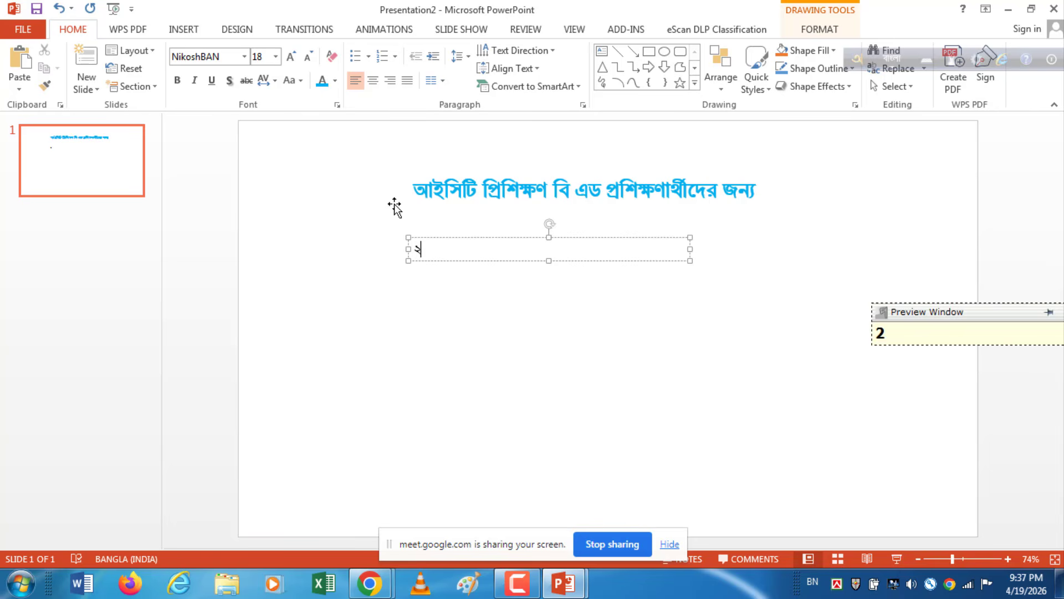
pyautogui.write('০২৫')
pyautogui.click(589, 336)
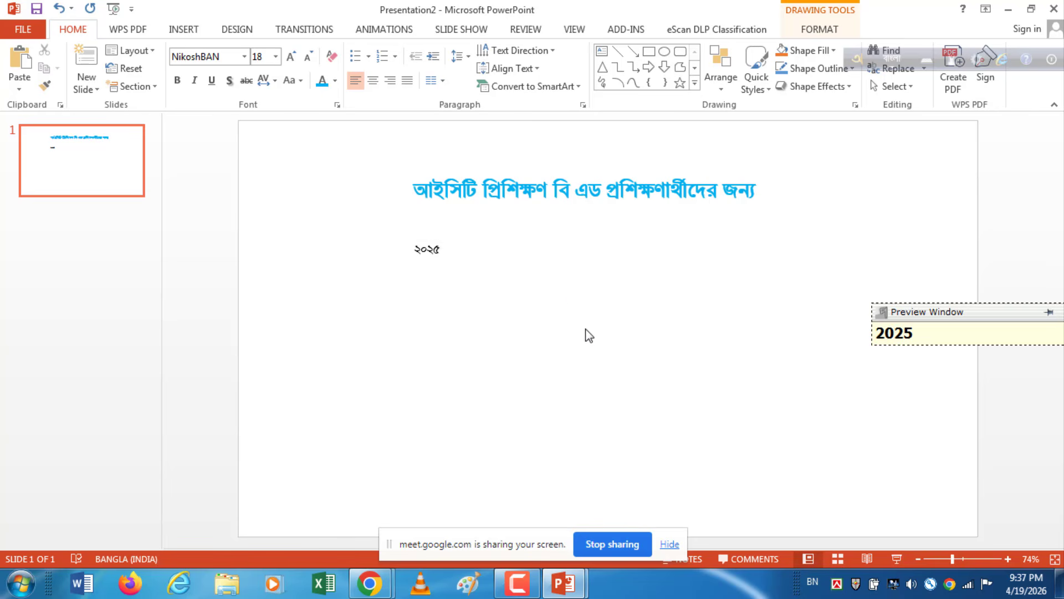
# Step: Set the year text to font size 32 and colour it with the standard Dark Red
pyautogui.click(454, 249)
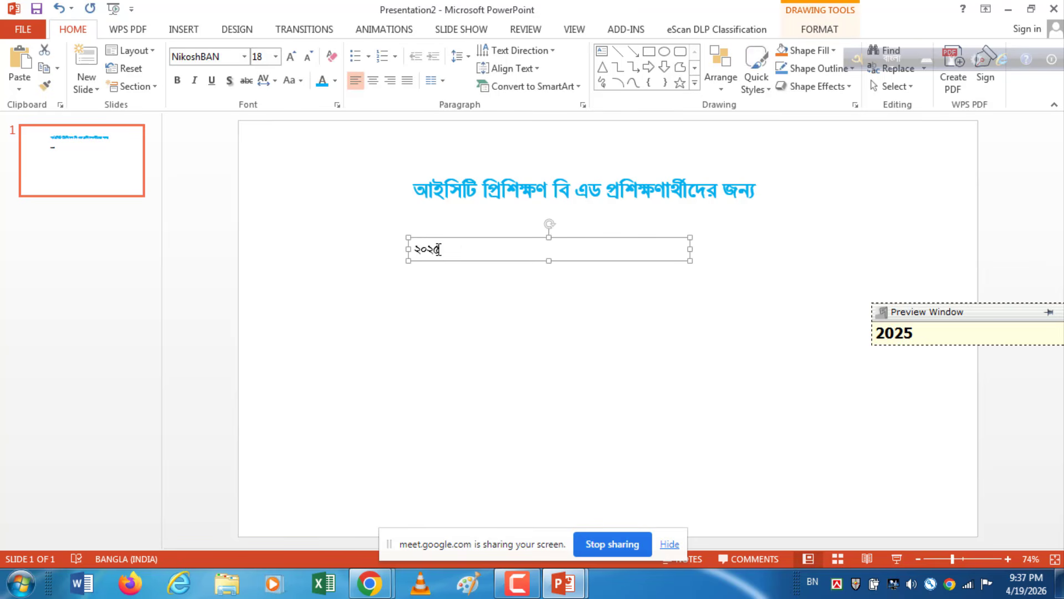
pyautogui.click(275, 57)
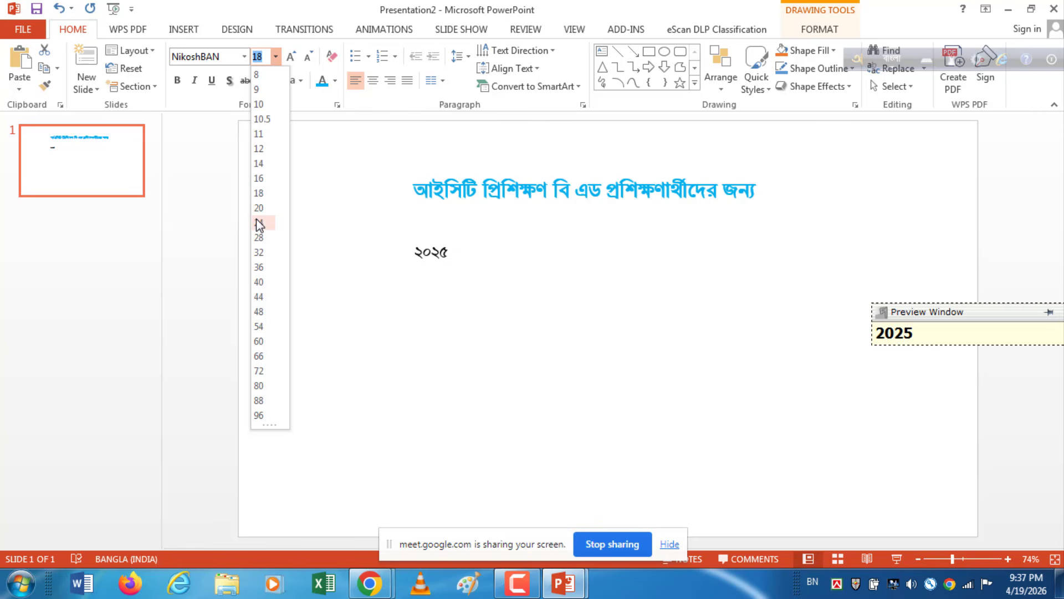
pyautogui.click(259, 253)
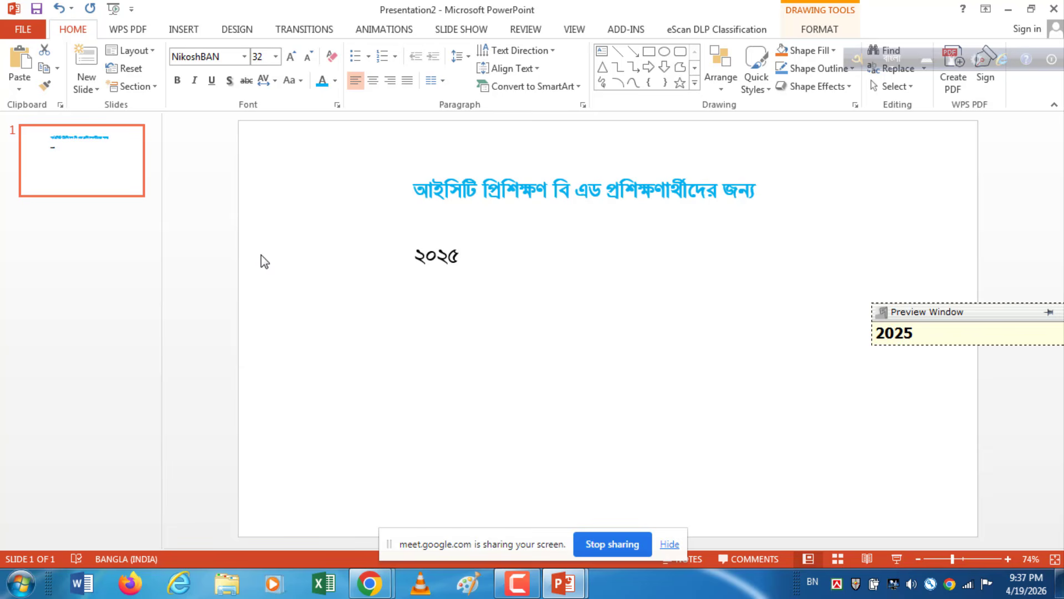
pyautogui.click(334, 81)
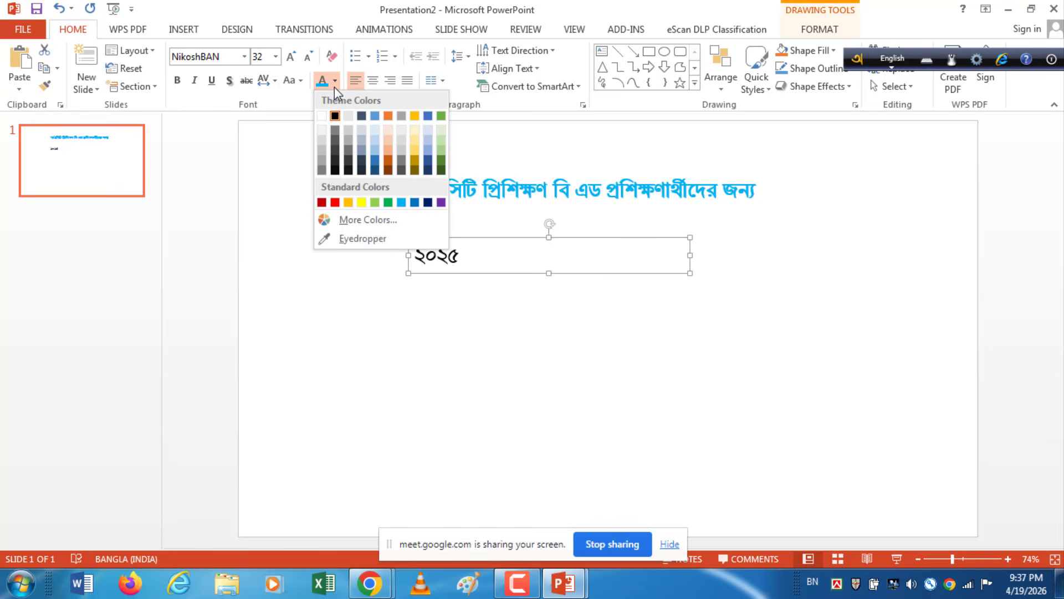
pyautogui.click(322, 202)
pyautogui.press('F12')
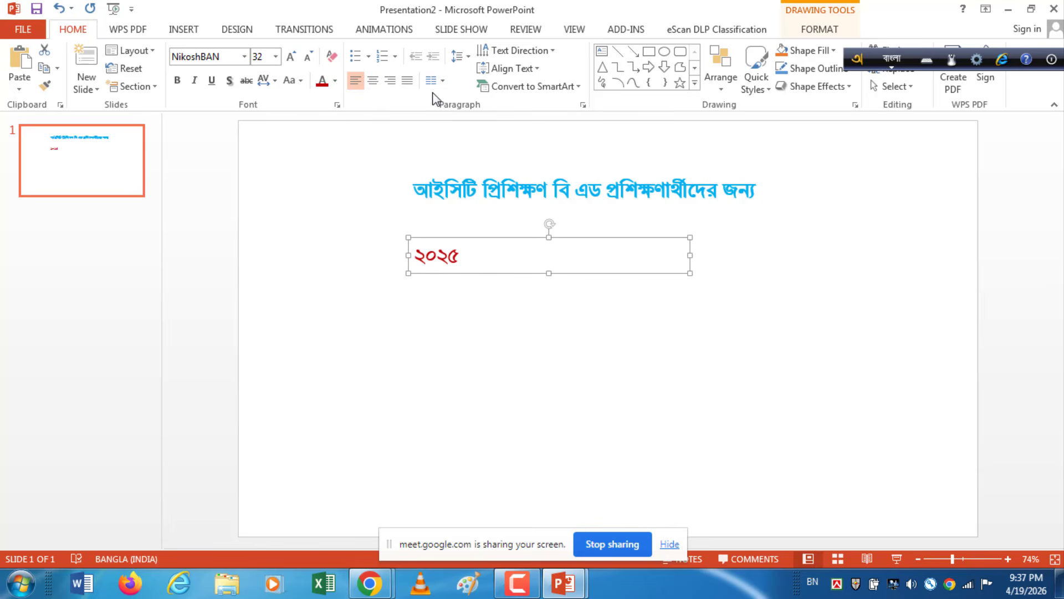
# Step: Centre the year within its text box and move the box up directly beneath the title
pyautogui.click(373, 82)
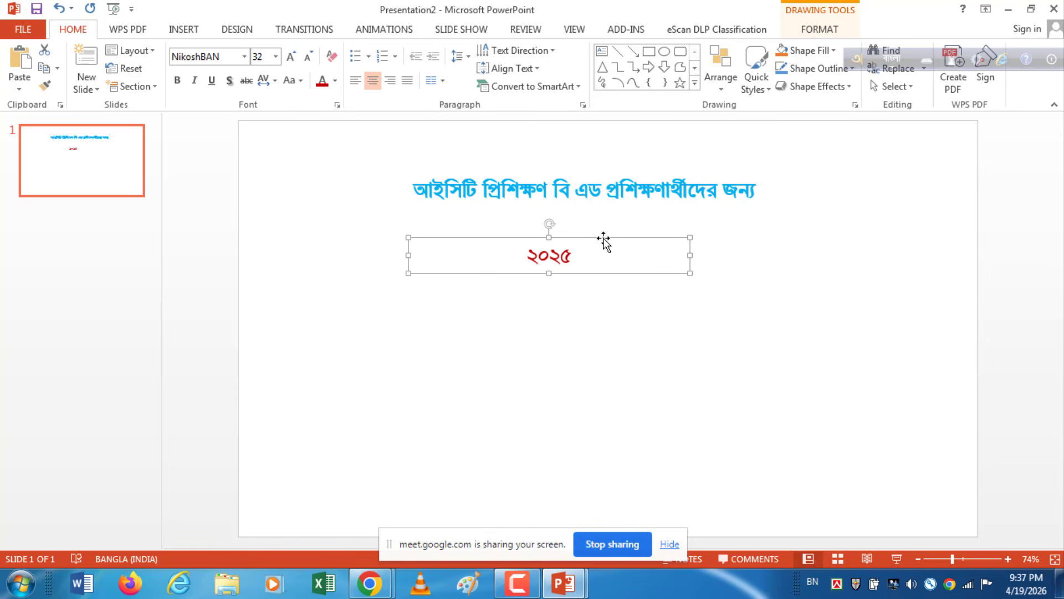
pyautogui.moveTo(603, 239); pyautogui.dragTo(648, 209)
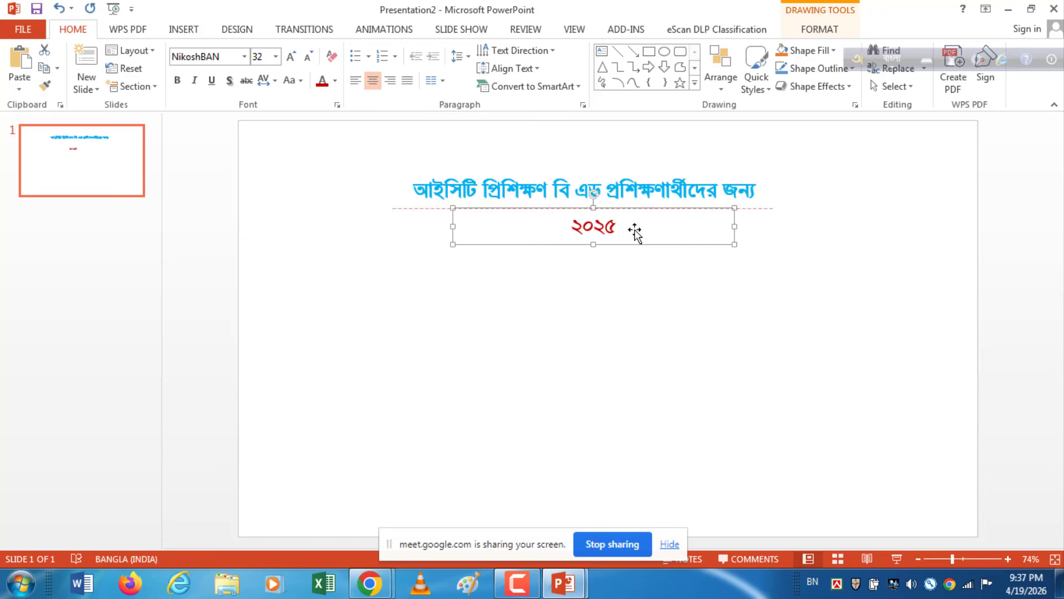
pyautogui.click(653, 315)
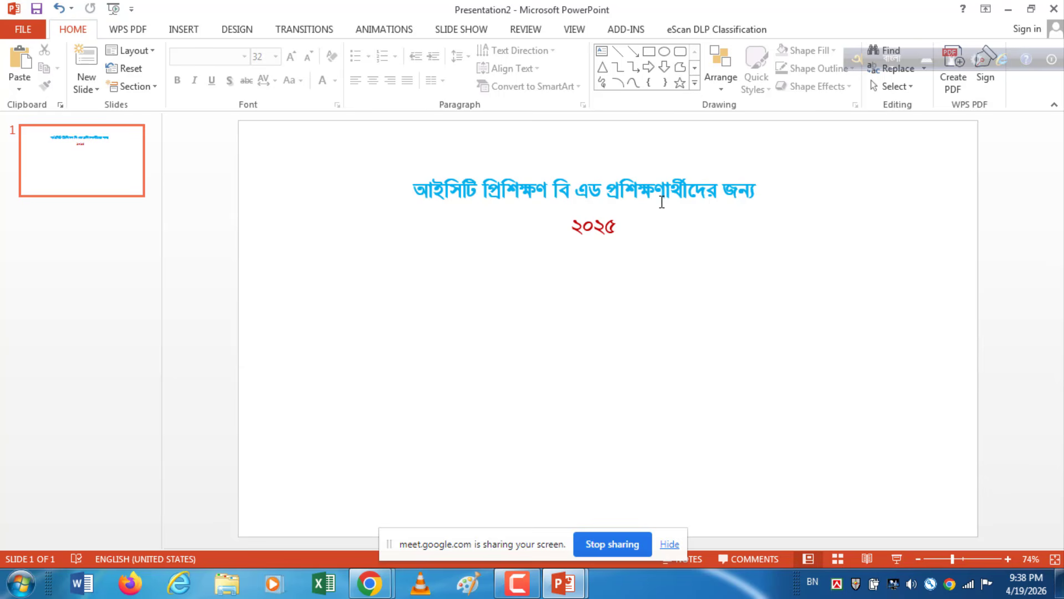
# Step: Apply the Wipe transition to the slide and select the title's text box, dismissing the Windows colour scheme prompt
pyautogui.click(662, 200)
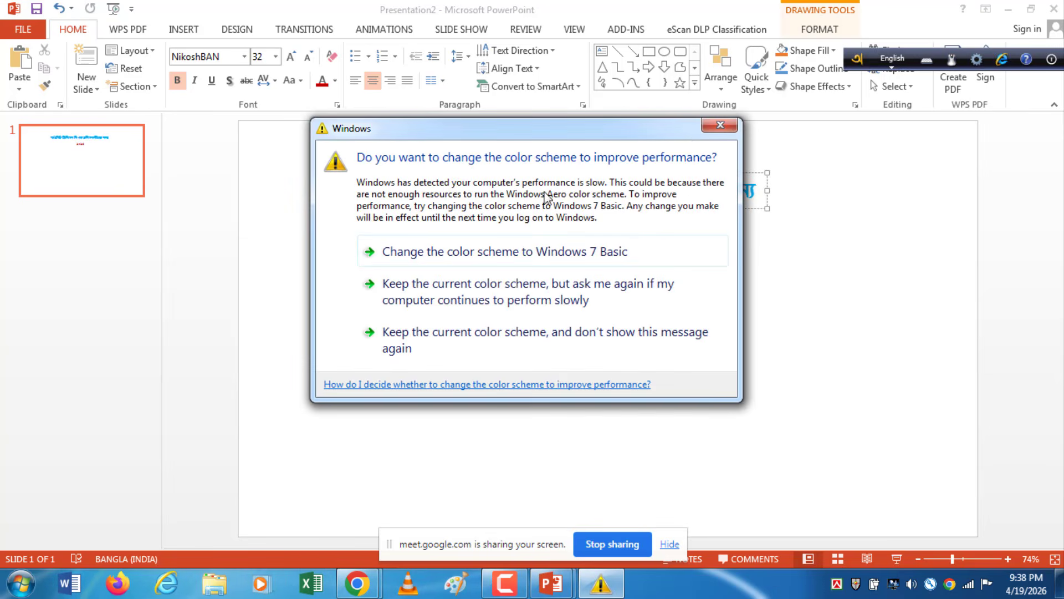
pyautogui.click(720, 125)
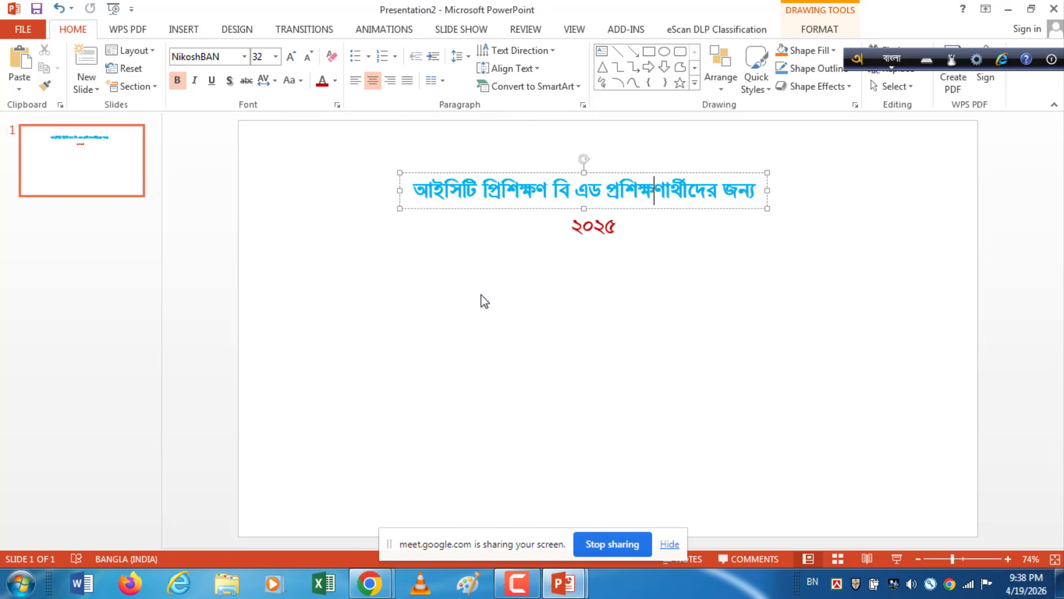
pyautogui.click(300, 31)
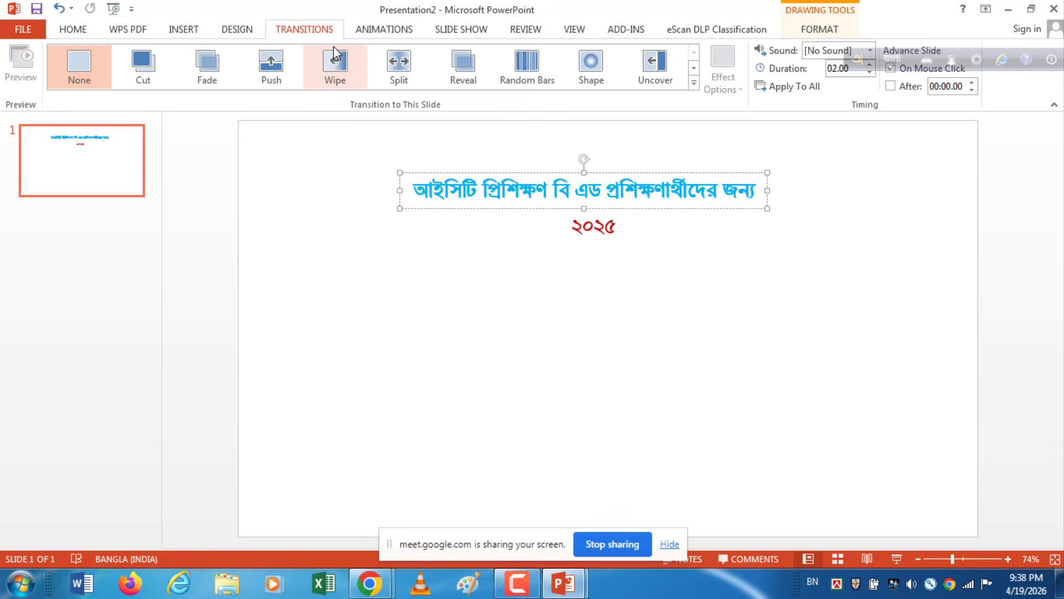
pyautogui.click(336, 71)
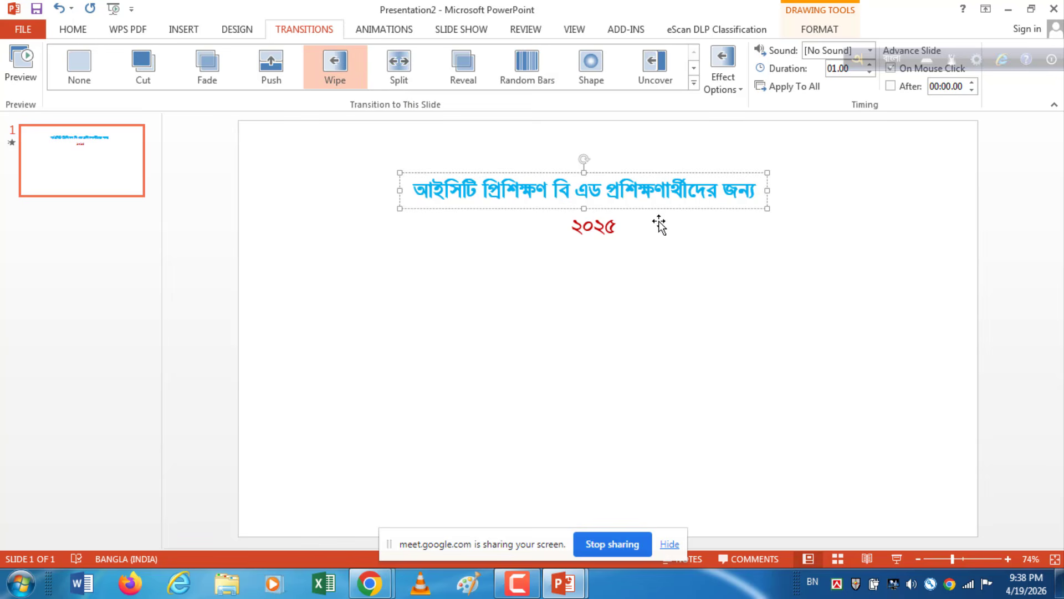
pyautogui.click(673, 265)
pyautogui.click(612, 184)
pyautogui.click(608, 172)
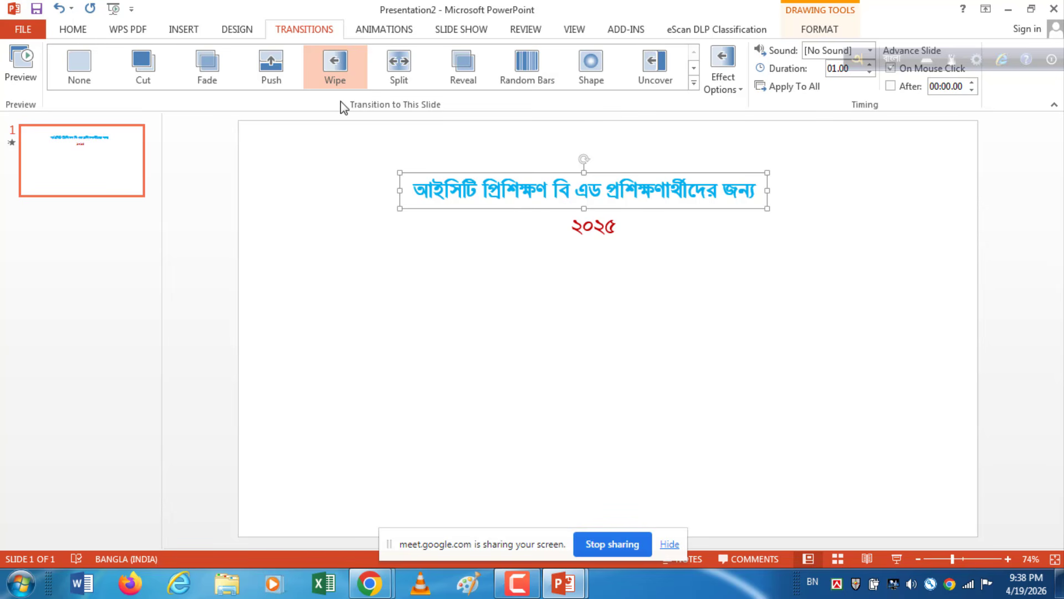
# Step: Try the Push, Split, Reveal and Random Bars transitions on the slide one after another
pyautogui.click(271, 70)
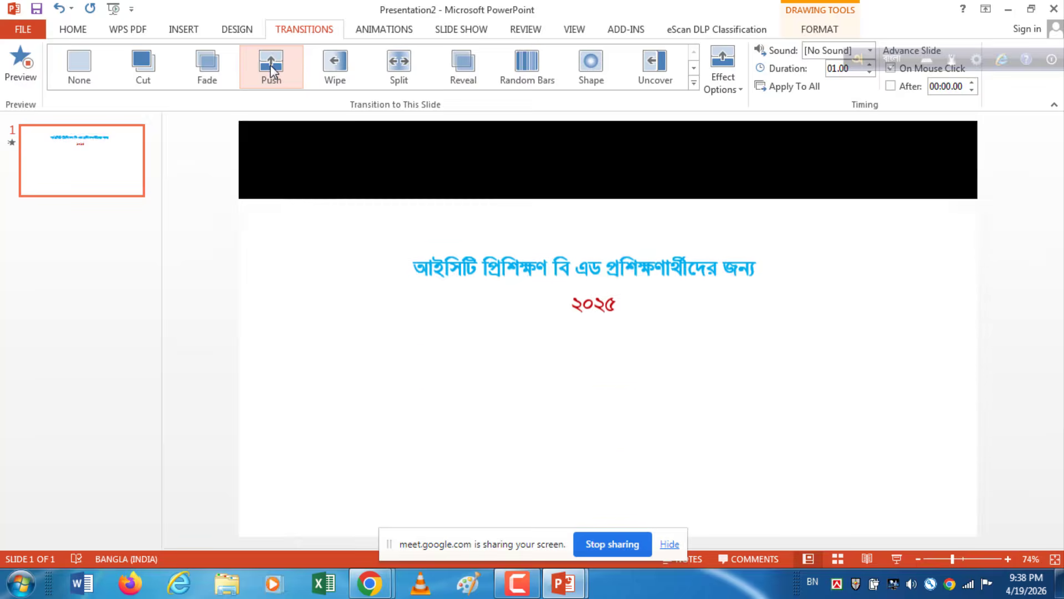
pyautogui.click(406, 68)
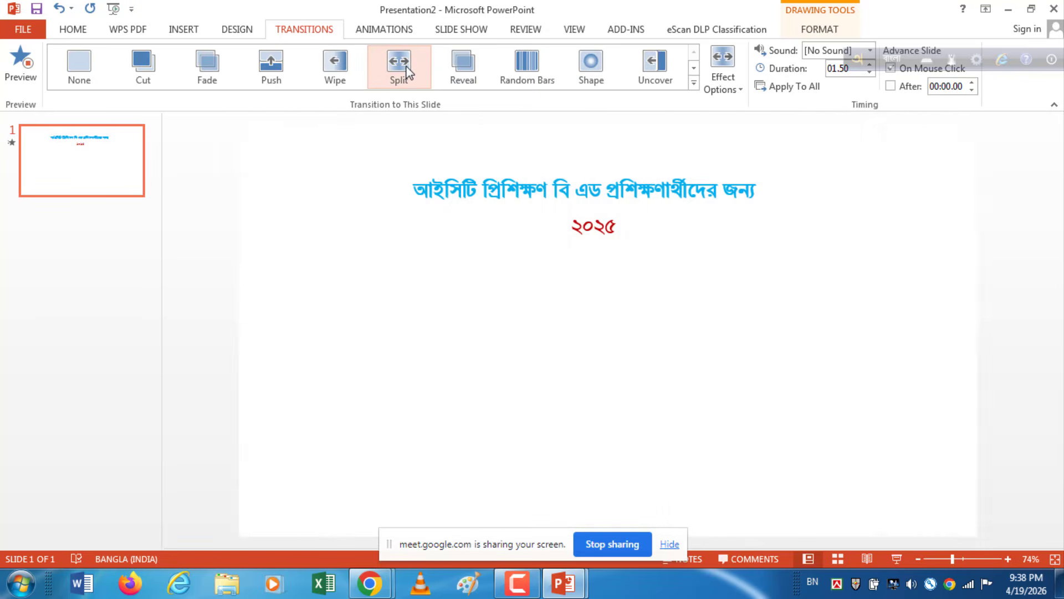
pyautogui.click(474, 72)
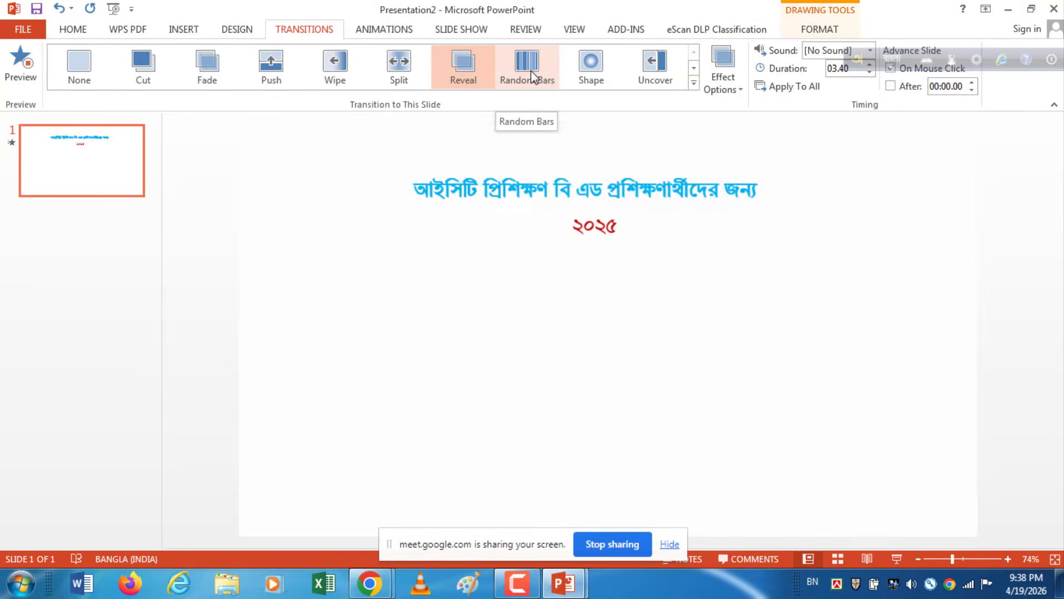
pyautogui.click(531, 72)
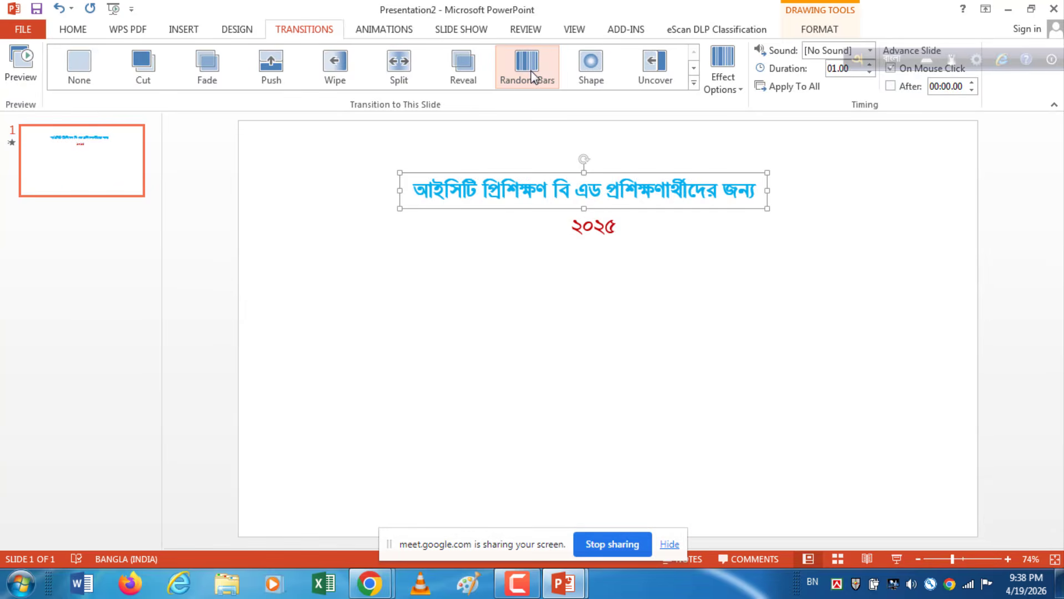
# Step: Add the Float In animation to the title's text box
pyautogui.click(379, 31)
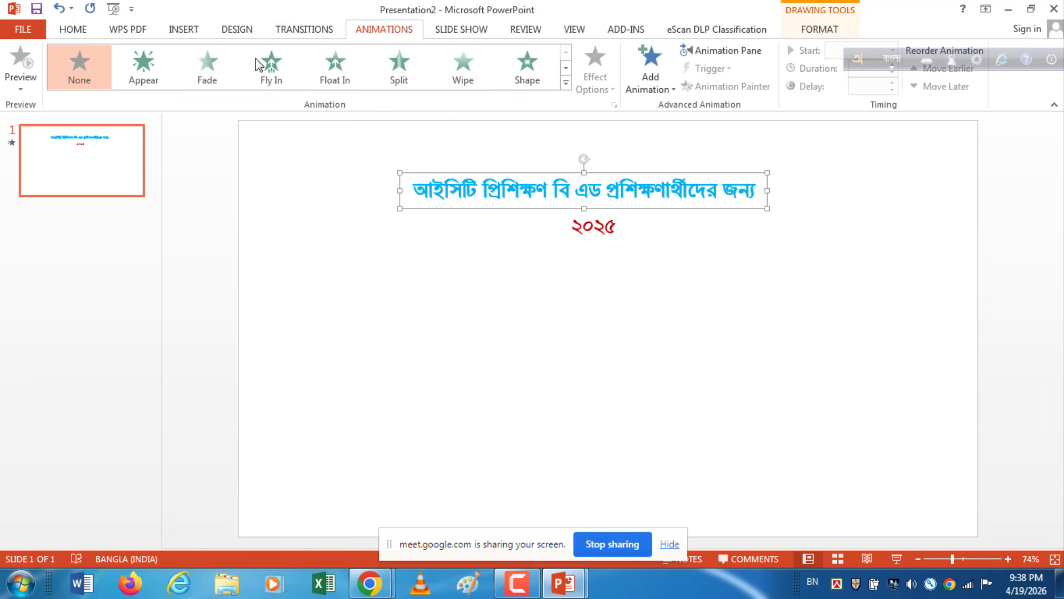
pyautogui.click(345, 72)
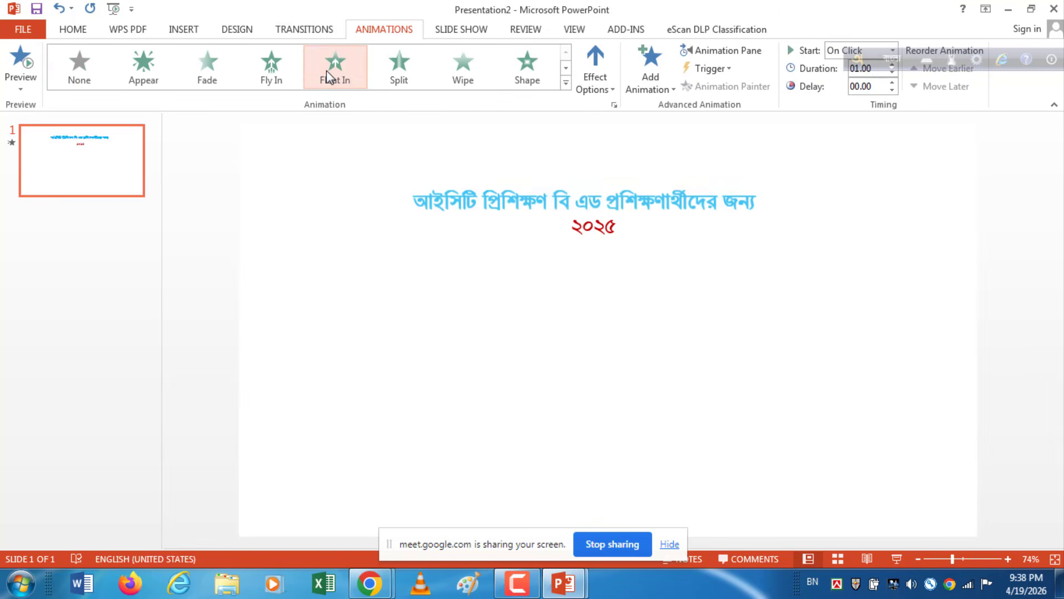
pyautogui.click(341, 70)
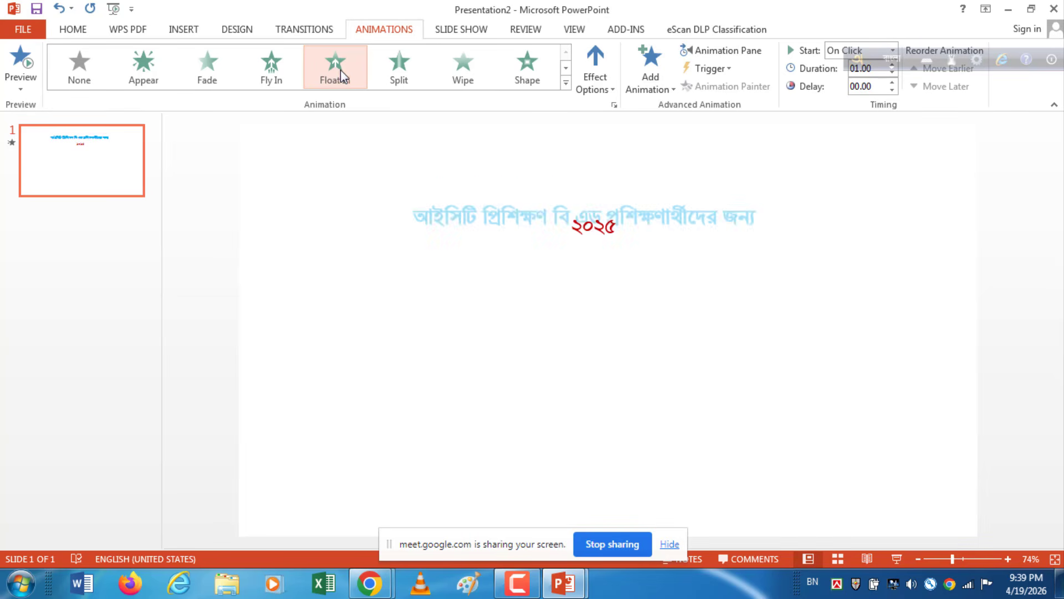
# Step: Try the Split and Push transitions on the slide and settle on Reveal
pyautogui.click(317, 34)
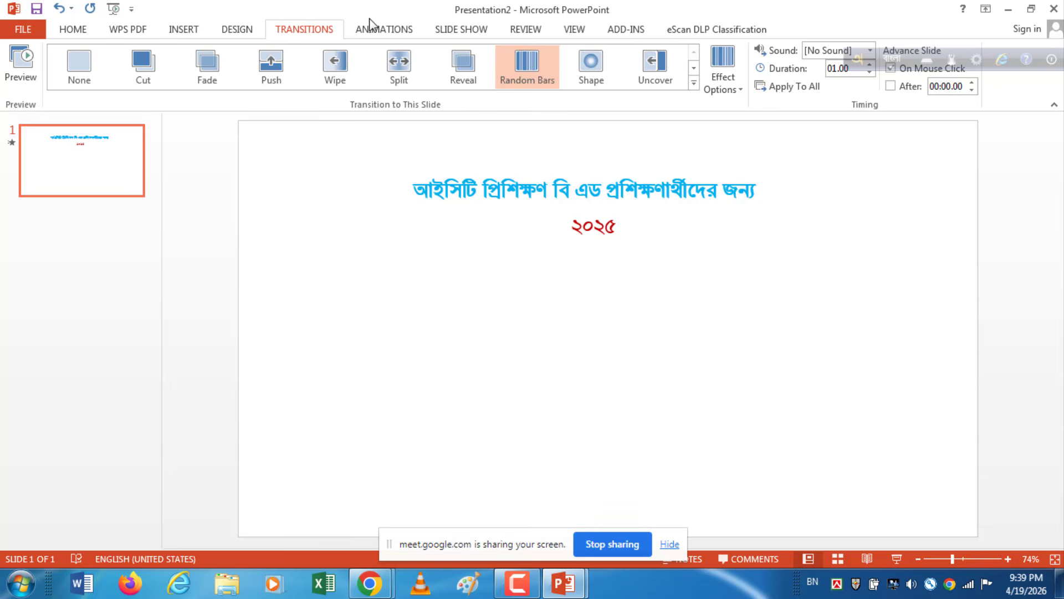
pyautogui.click(407, 67)
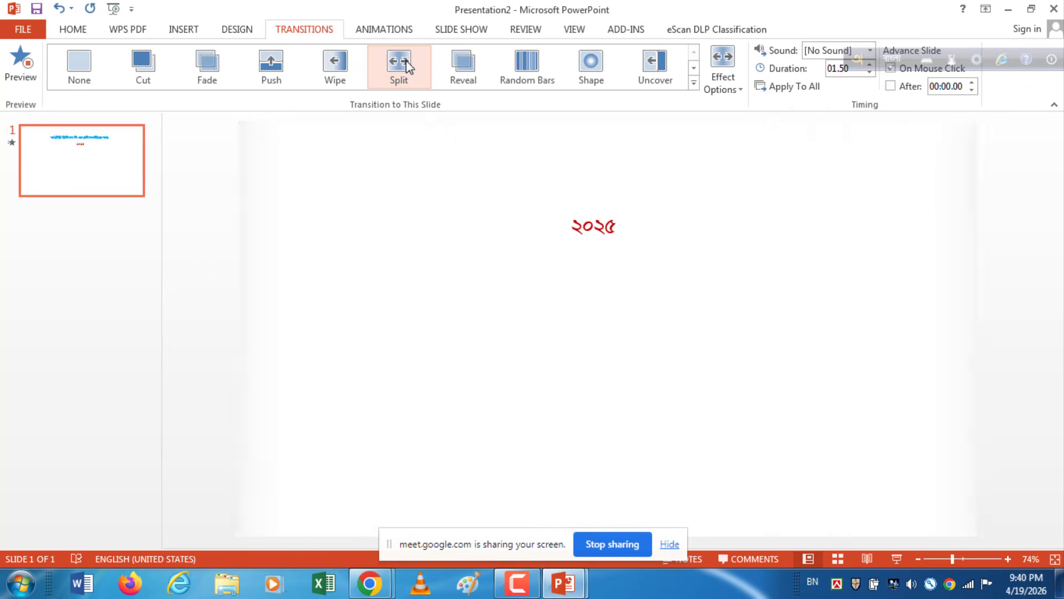
pyautogui.click(281, 75)
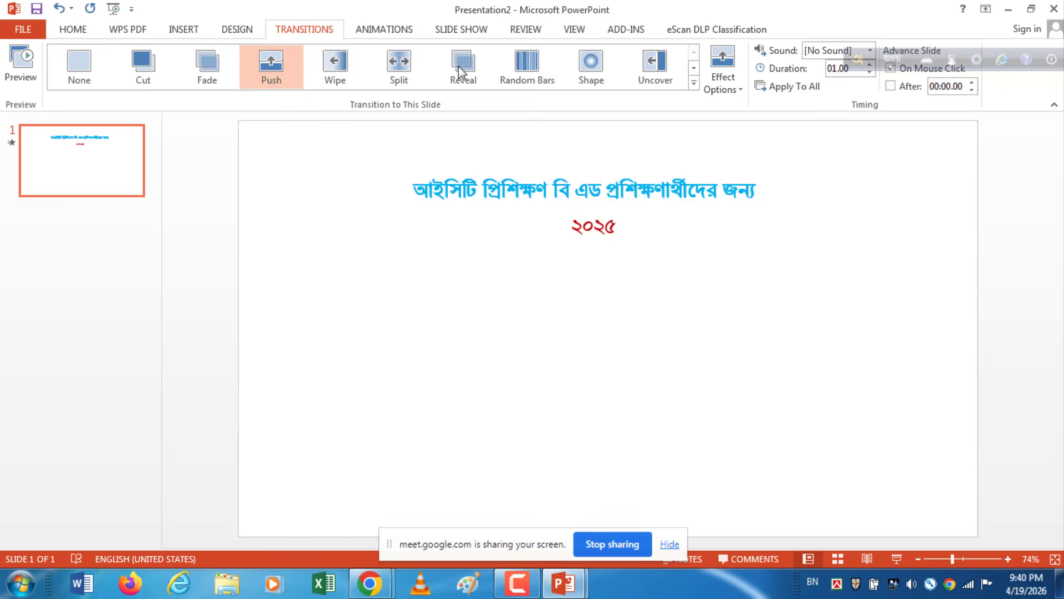
pyautogui.click(466, 69)
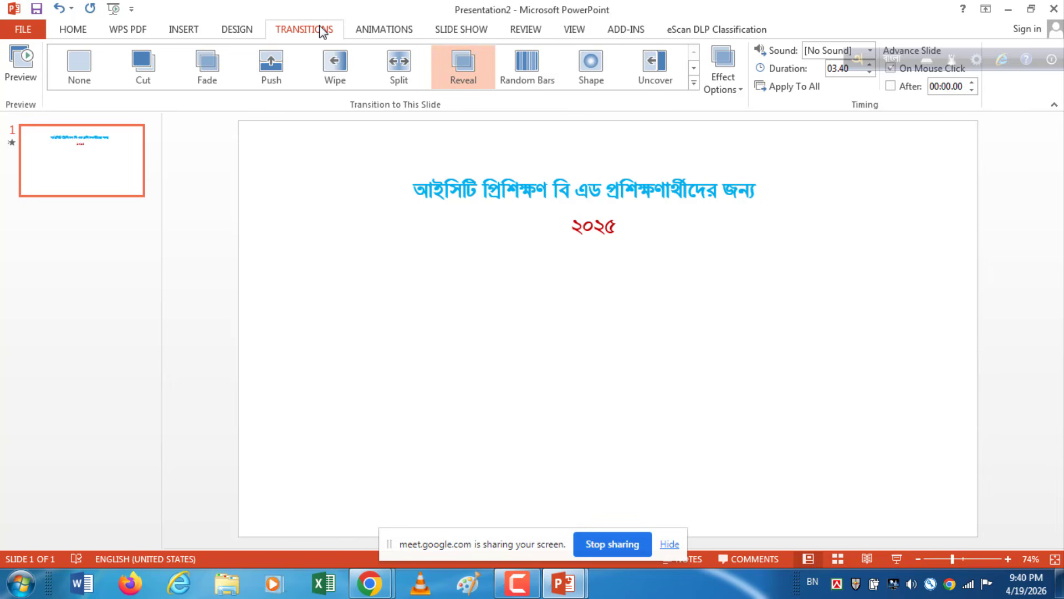
# Step: Add the Wipe animation to the year's text box, dismissing the Windows colour scheme prompts
pyautogui.click(409, 33)
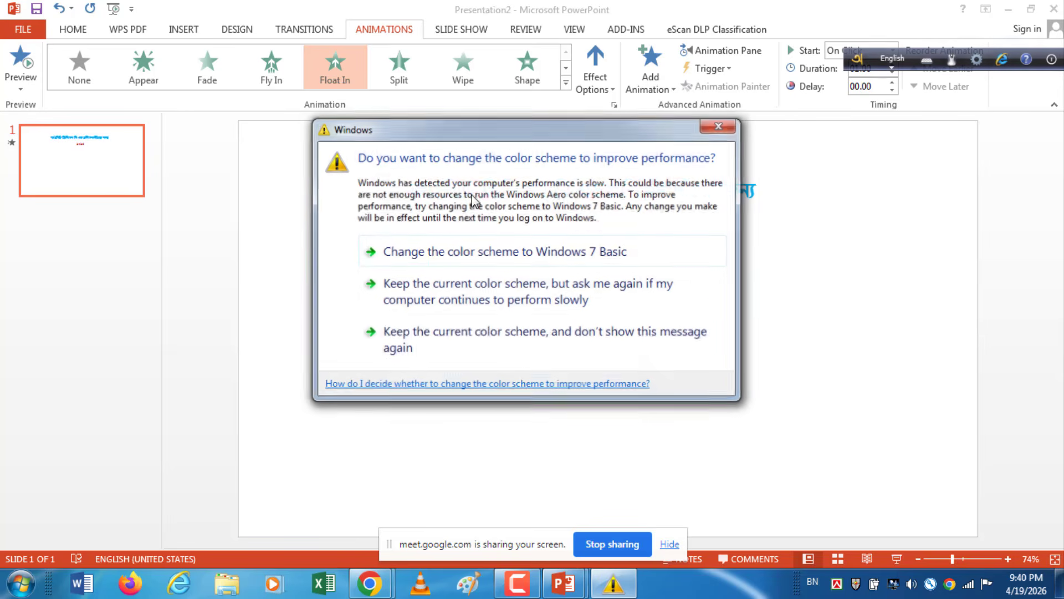
pyautogui.click(720, 126)
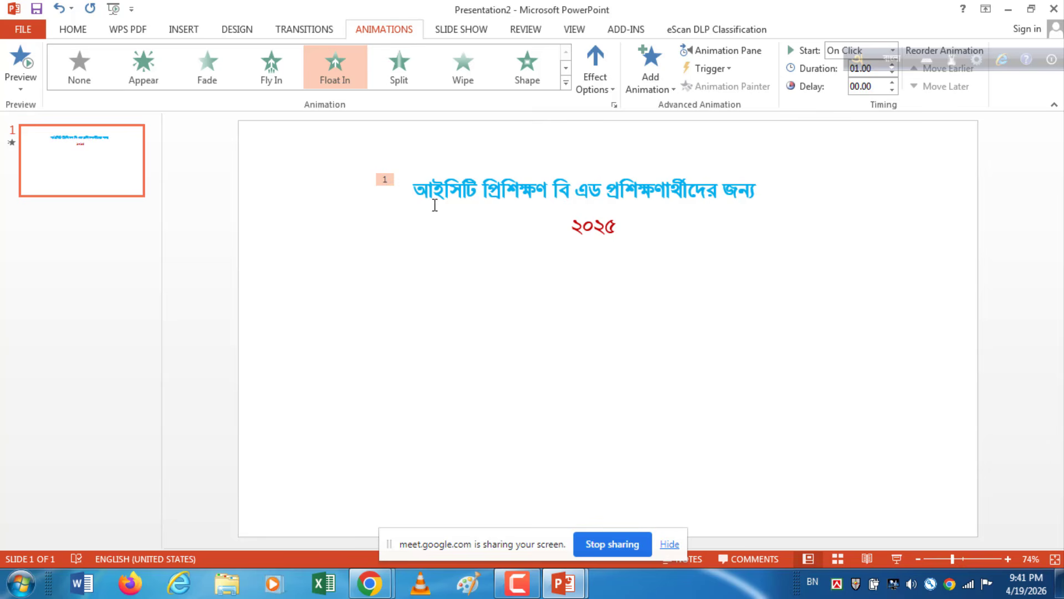
pyautogui.click(594, 227)
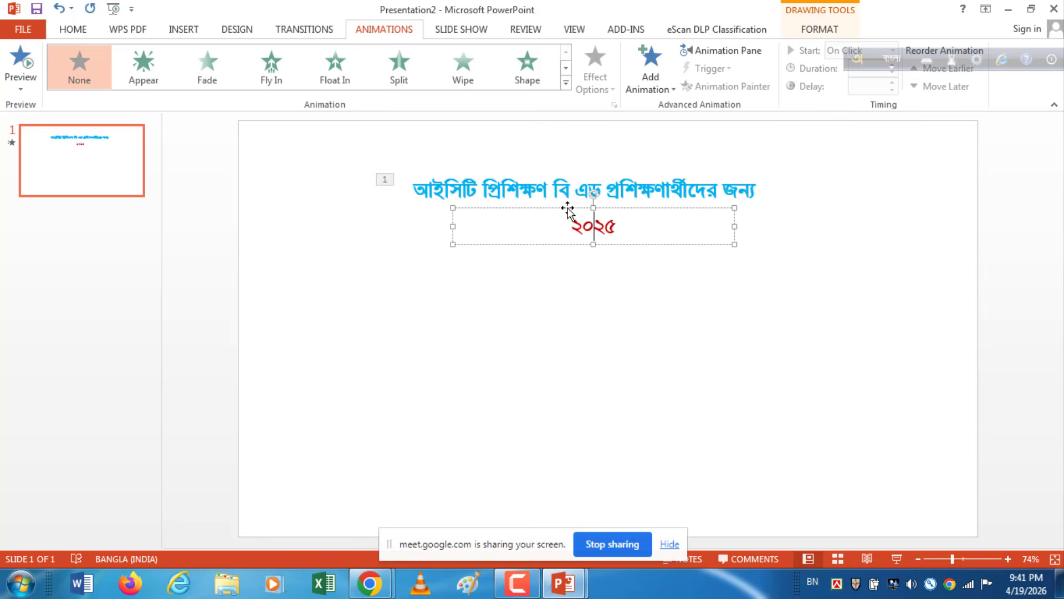
pyautogui.click(466, 65)
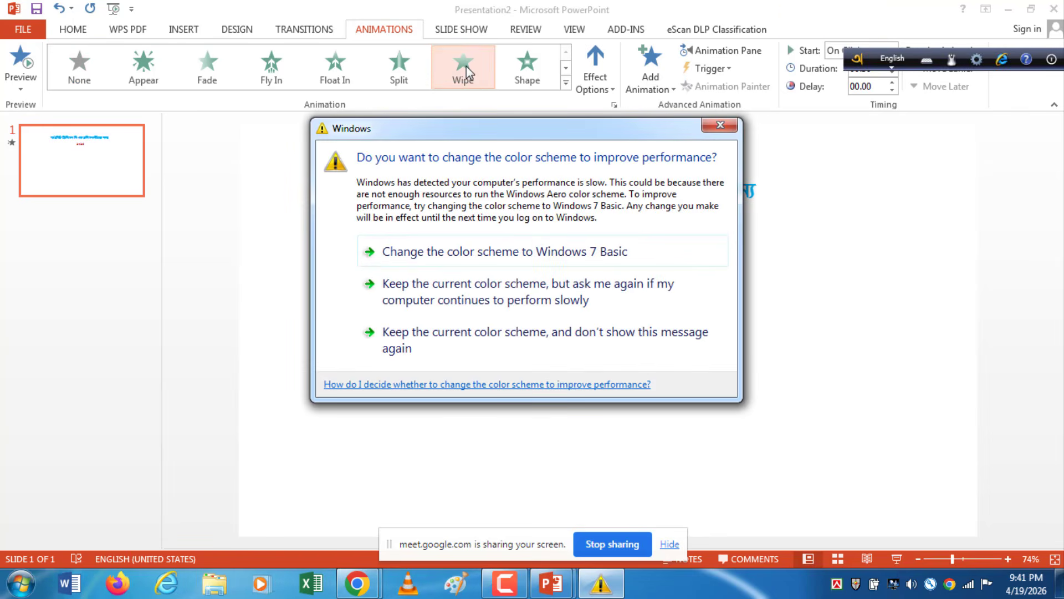
pyautogui.click(712, 123)
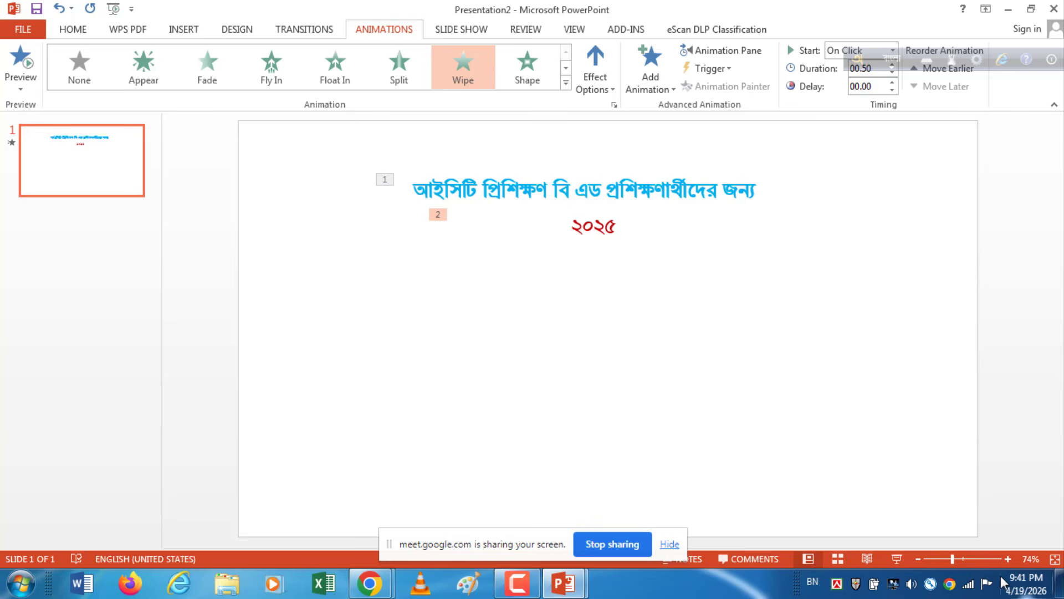
# Step: Run the slide show, advance through the title and year animations, and end the show
pyautogui.click(896, 559)
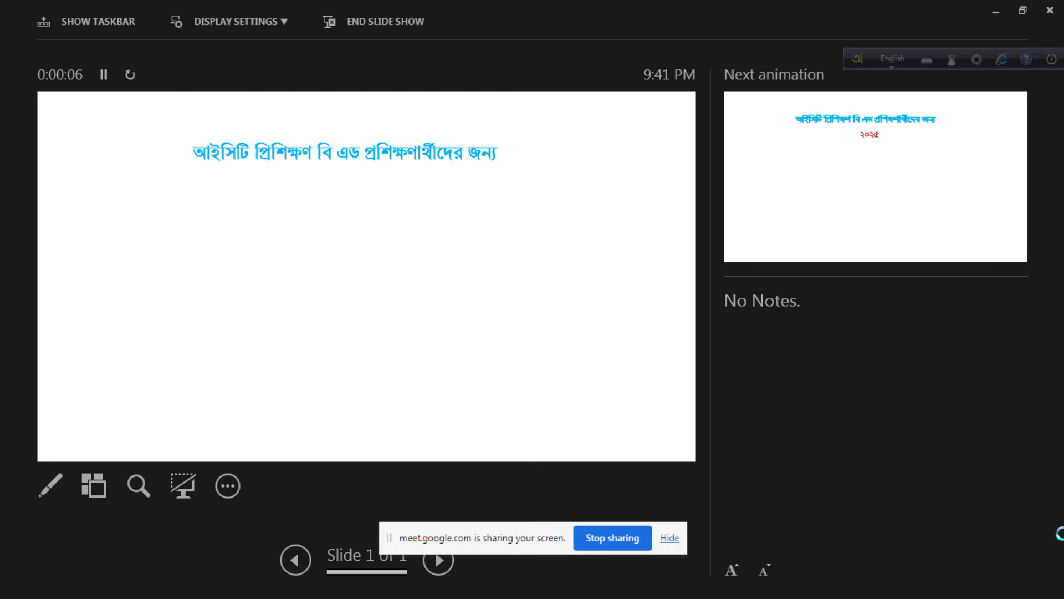
pyautogui.press('Right')
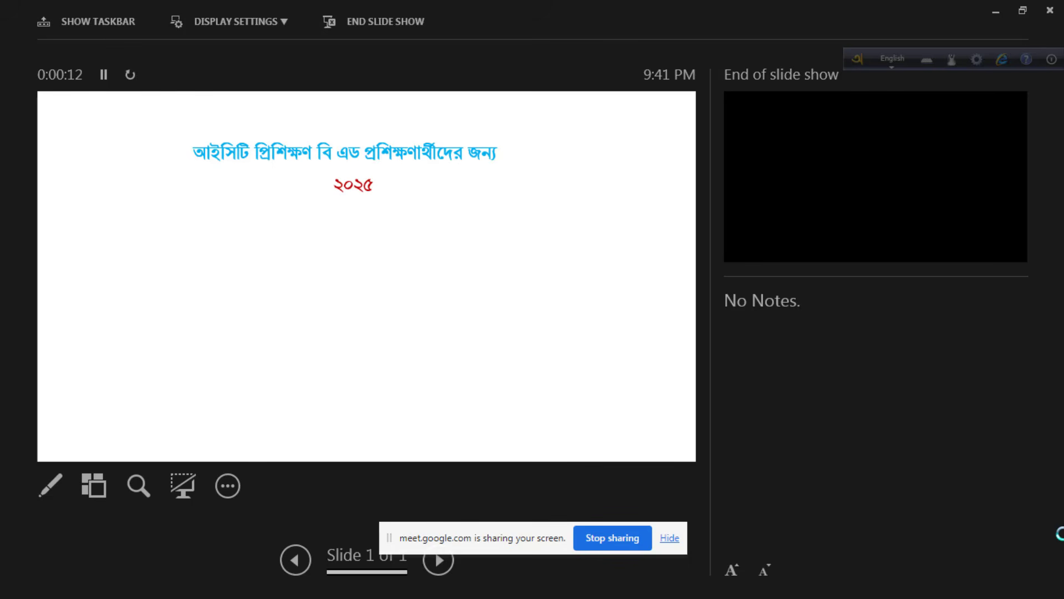
pyautogui.press('Escape')
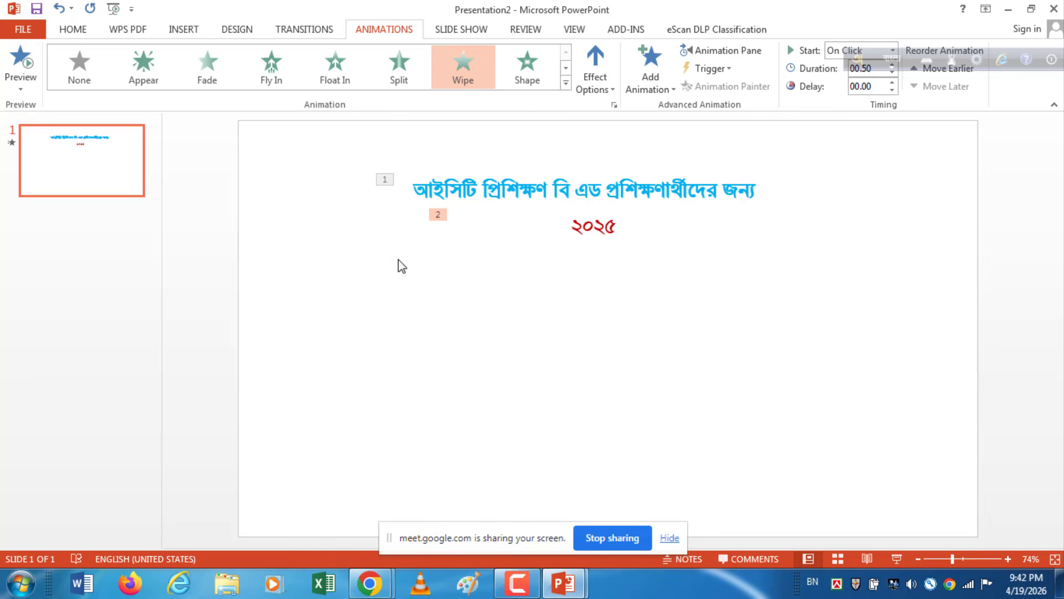
# Step: Move the floating Bangla keyboard bar away from the animation timing settings
pyautogui.click(385, 181)
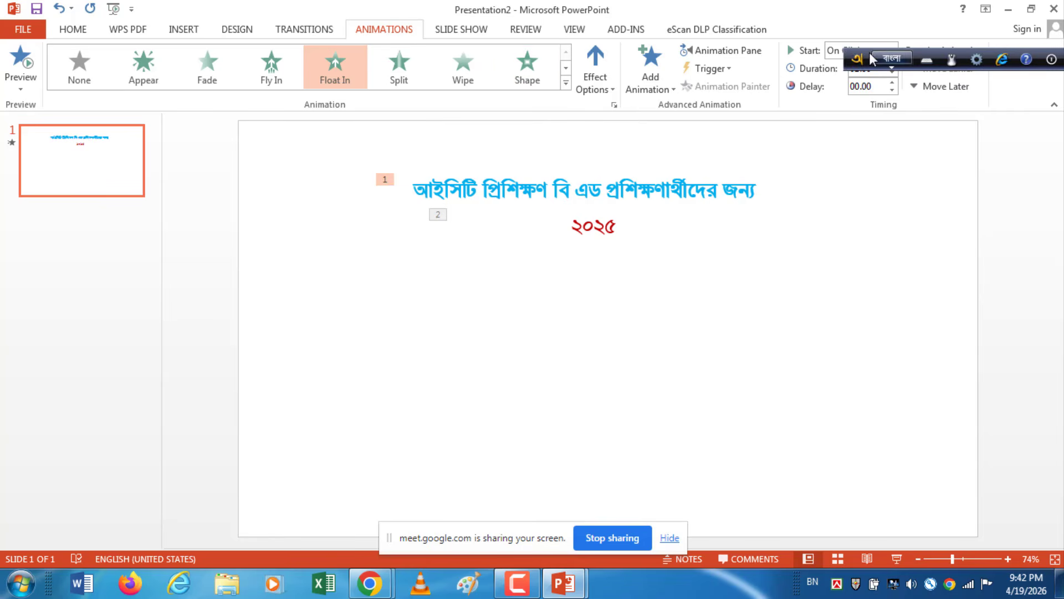
pyautogui.moveTo(863, 54); pyautogui.dragTo(903, 179)
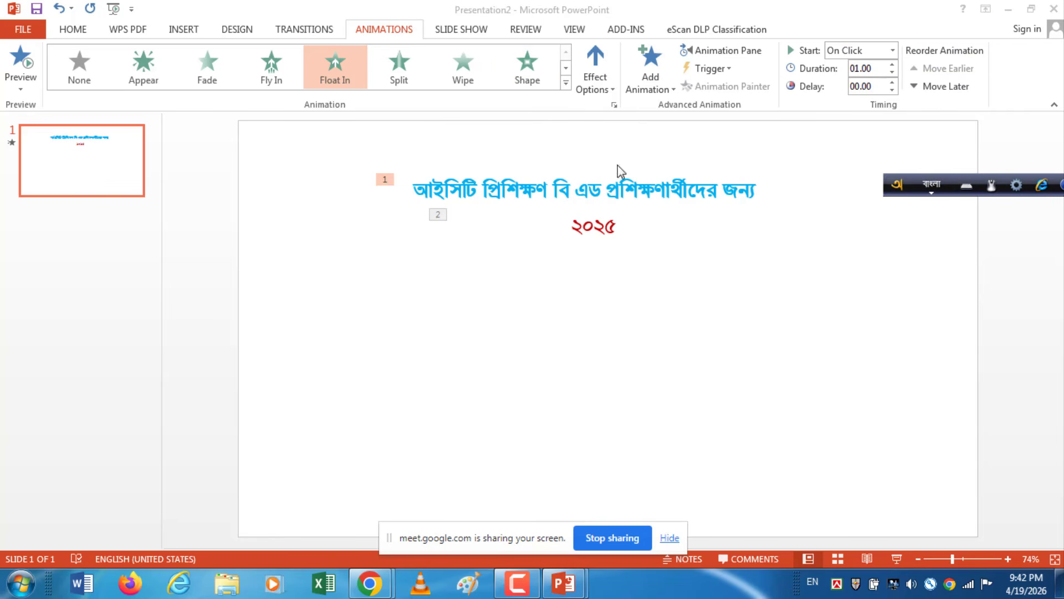
# Step: Remove the Float In animation from the title
pyautogui.click(611, 188)
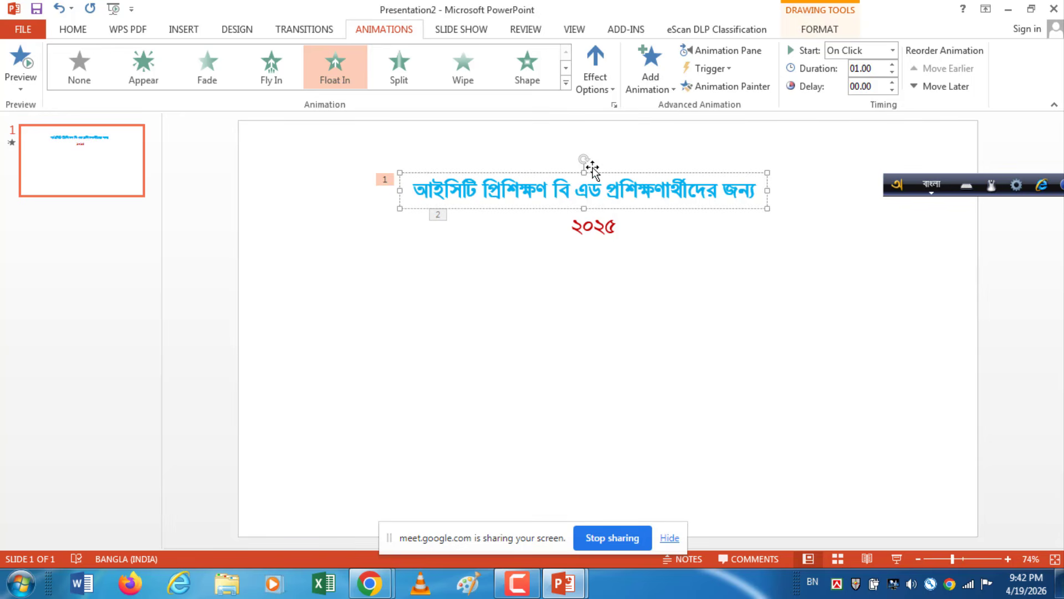
pyautogui.rightClick(565, 174)
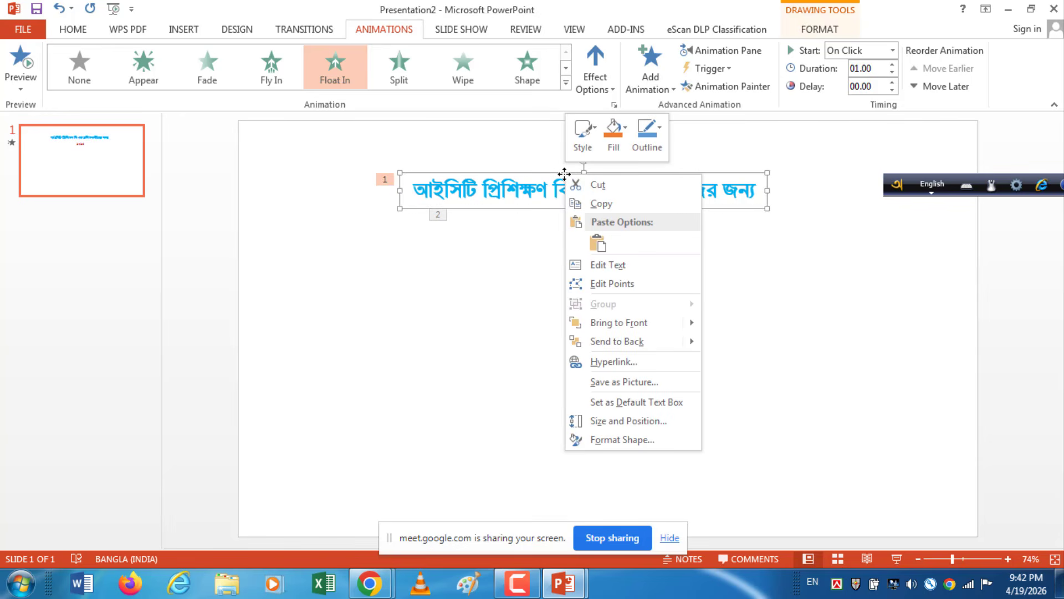
pyautogui.click(386, 185)
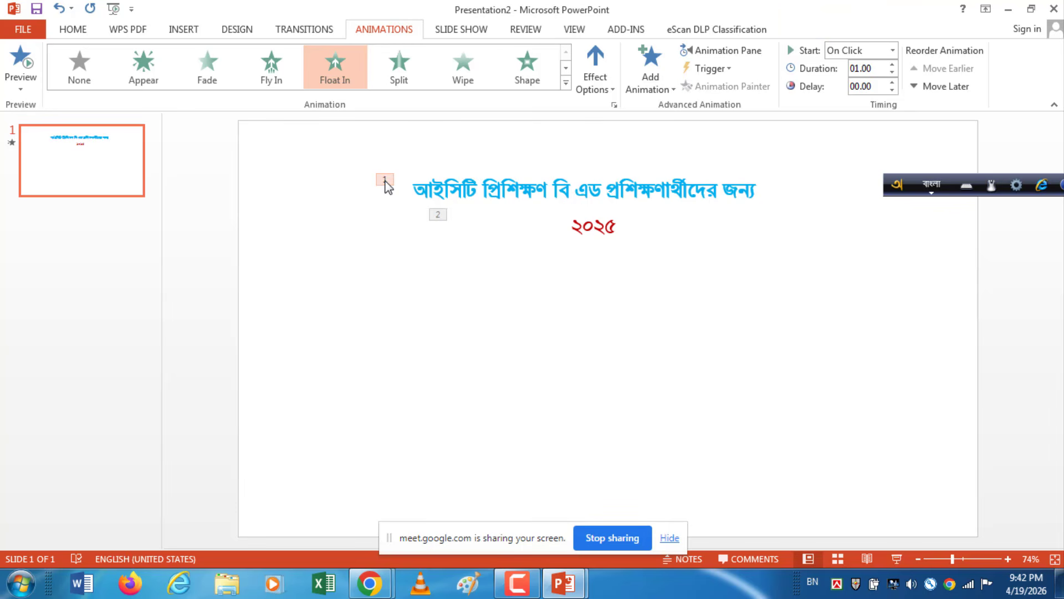
pyautogui.click(384, 191)
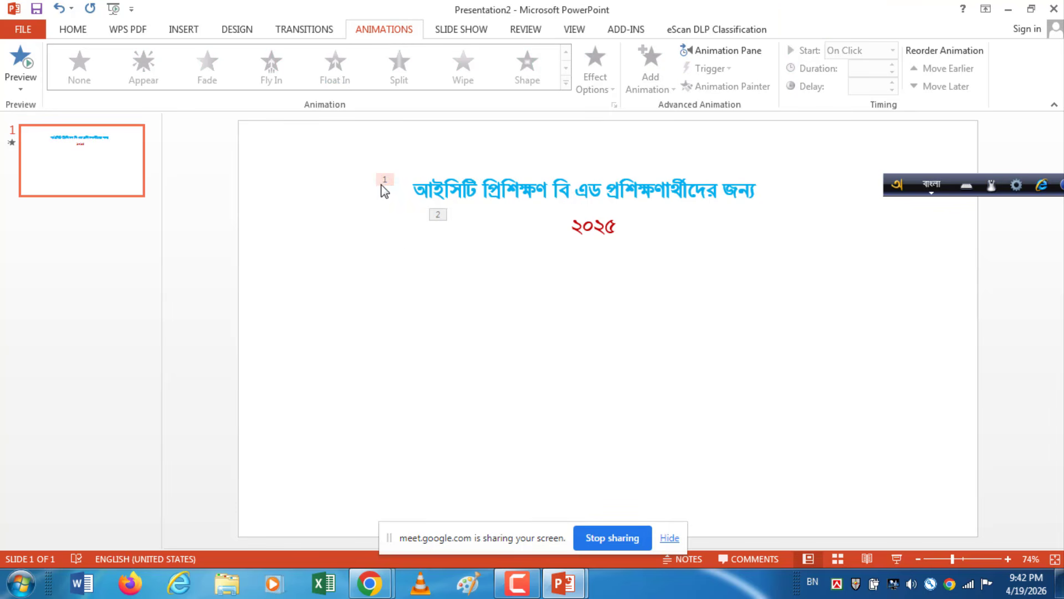
pyautogui.click(387, 180)
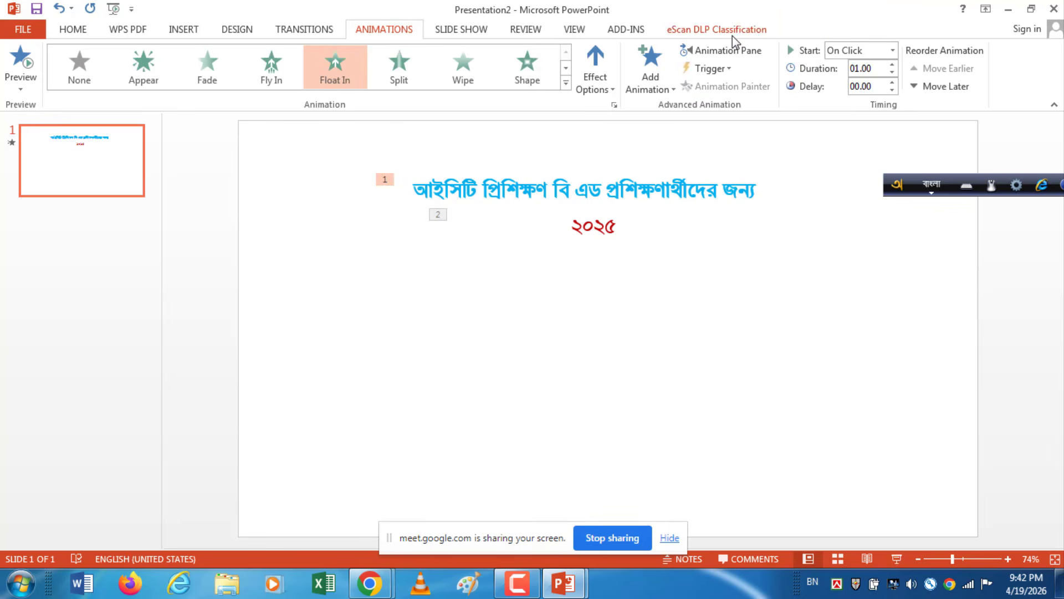
pyautogui.press('Delete')
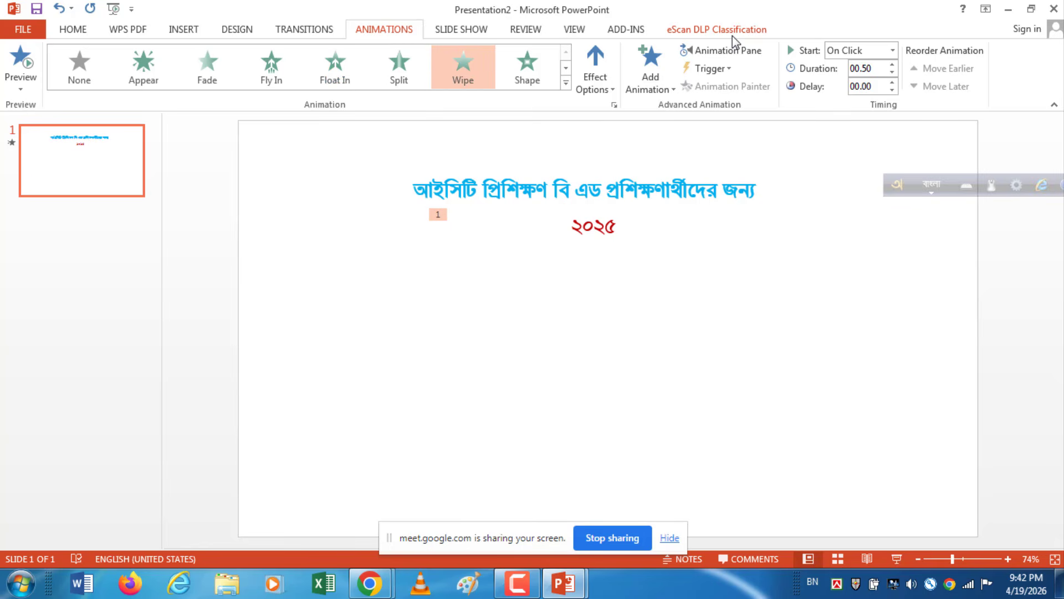
# Step: Remove the Wipe animation from the year text
pyautogui.click(438, 235)
pyautogui.click(436, 216)
pyautogui.click(452, 218)
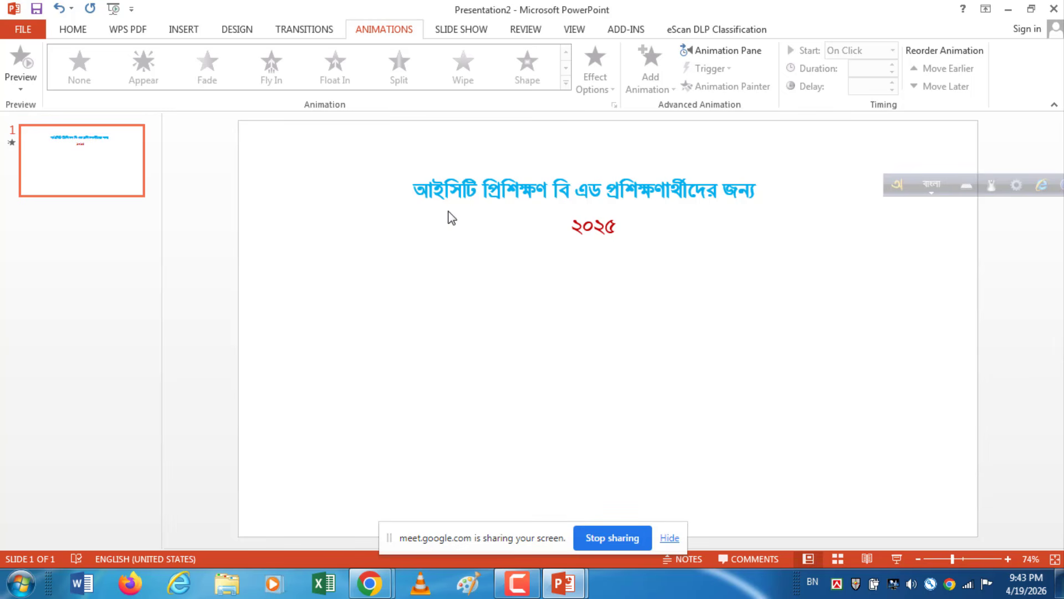
# Step: Dismiss the Windows color scheme performance prompt without choosing any of its options
pyautogui.click(546, 186)
pyautogui.click(590, 364)
pyautogui.click(184, 30)
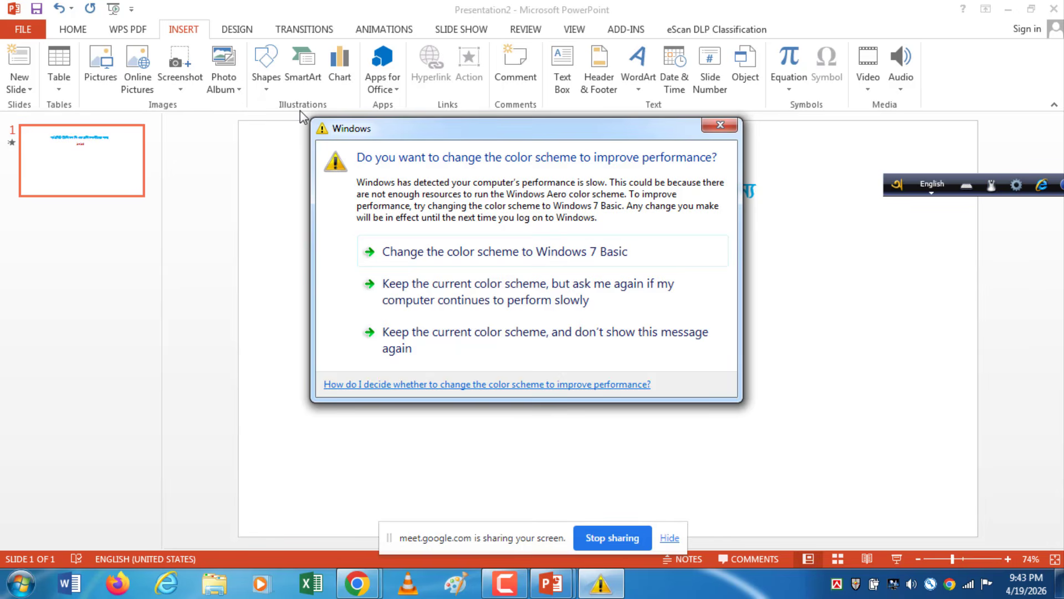
pyautogui.click(720, 124)
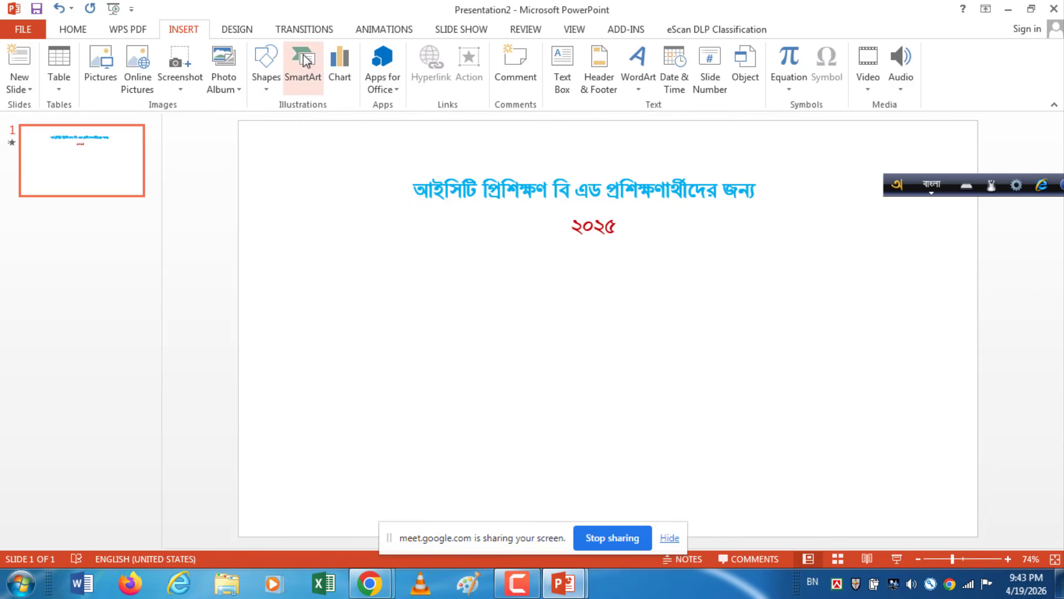
# Step: Draw a rounded rectangle about 5.2" wide and 2.38" high below the year text, and delete it
pyautogui.click(266, 92)
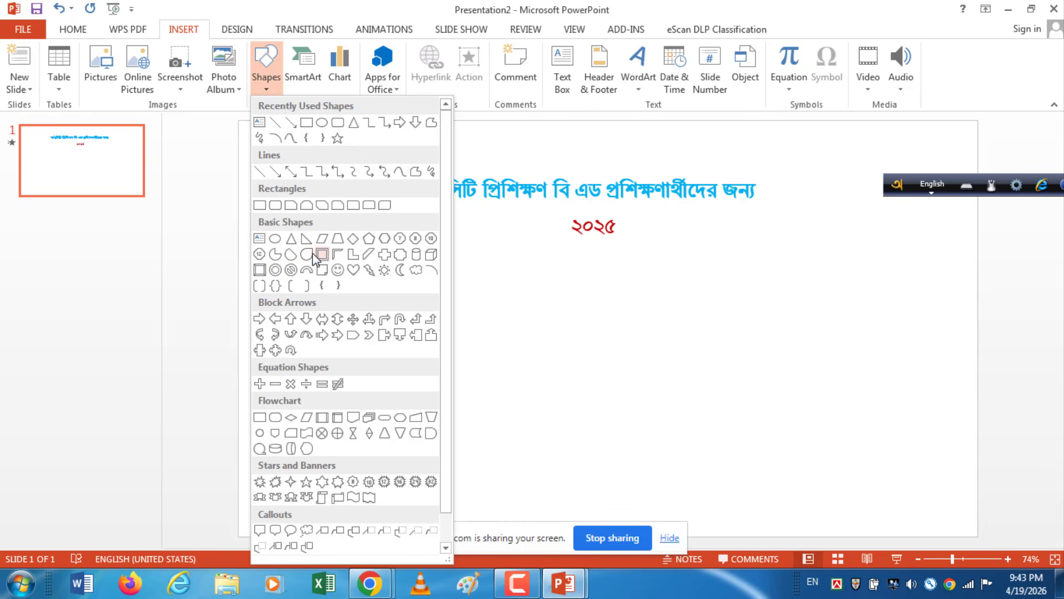
pyautogui.click(275, 205)
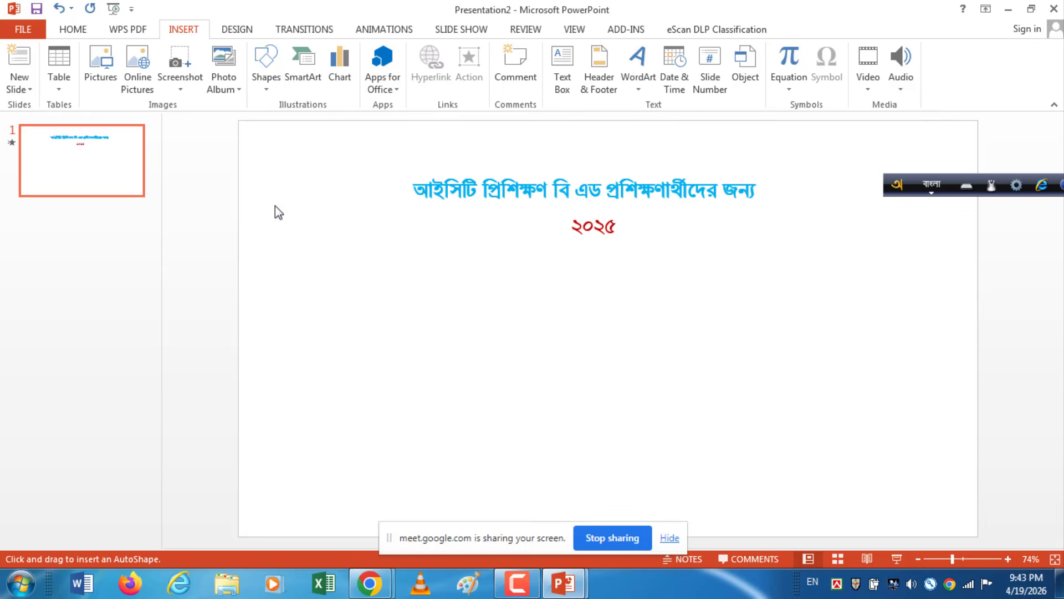
pyautogui.moveTo(446, 276)
pyautogui.mouseDown()
pyautogui.moveTo(482, 347)
pyautogui.moveTo(696, 387)
pyautogui.moveTo(755, 385)
pyautogui.moveTo(735, 409)
pyautogui.mouseUp()
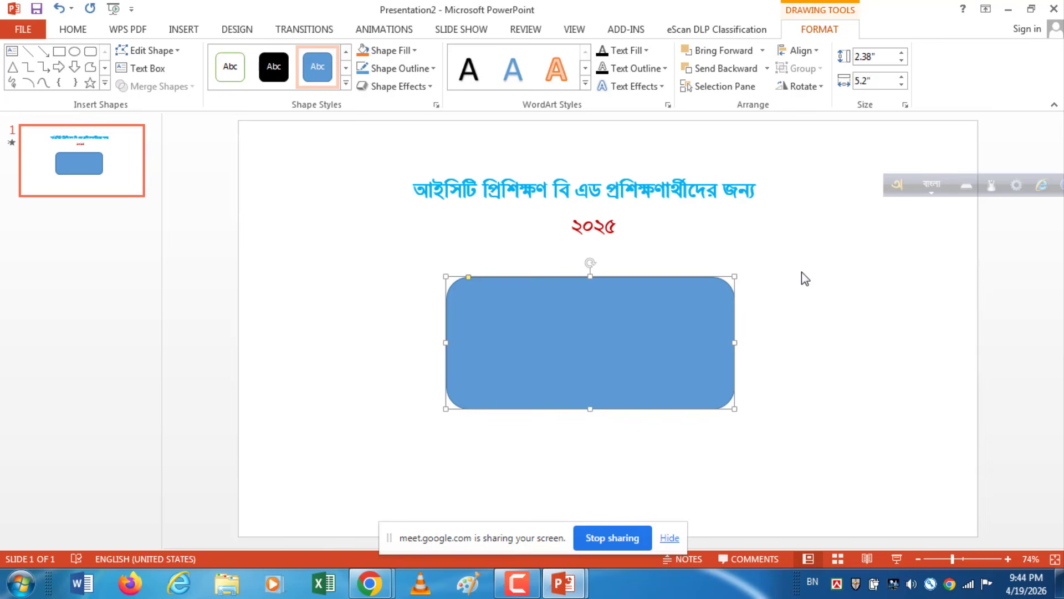
pyautogui.press('Delete')
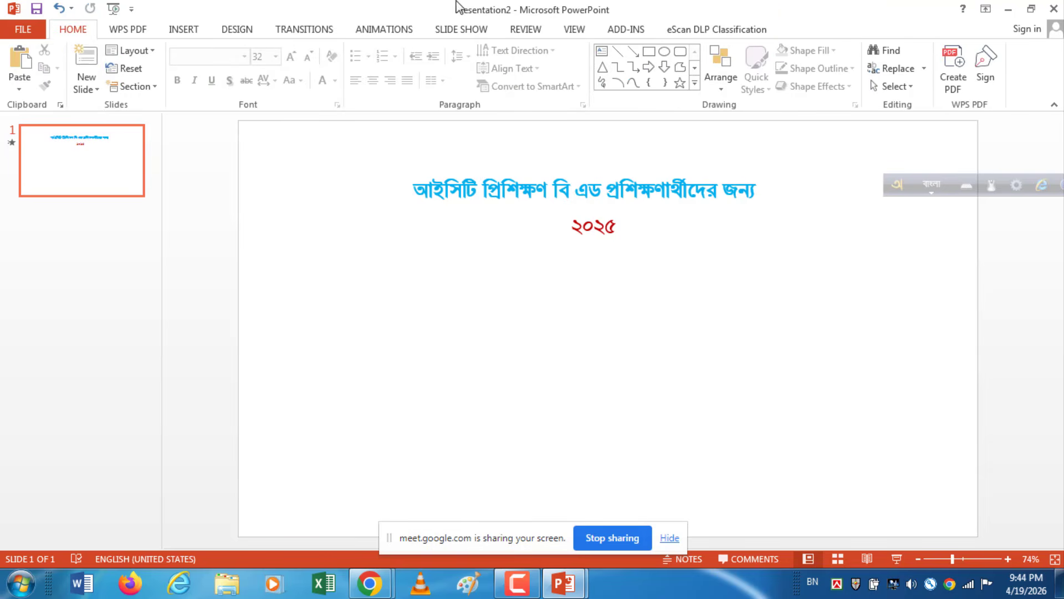
# Step: Draw a rounded rectangle about 5" wide and 1.79" high below the year text
pyautogui.click(184, 30)
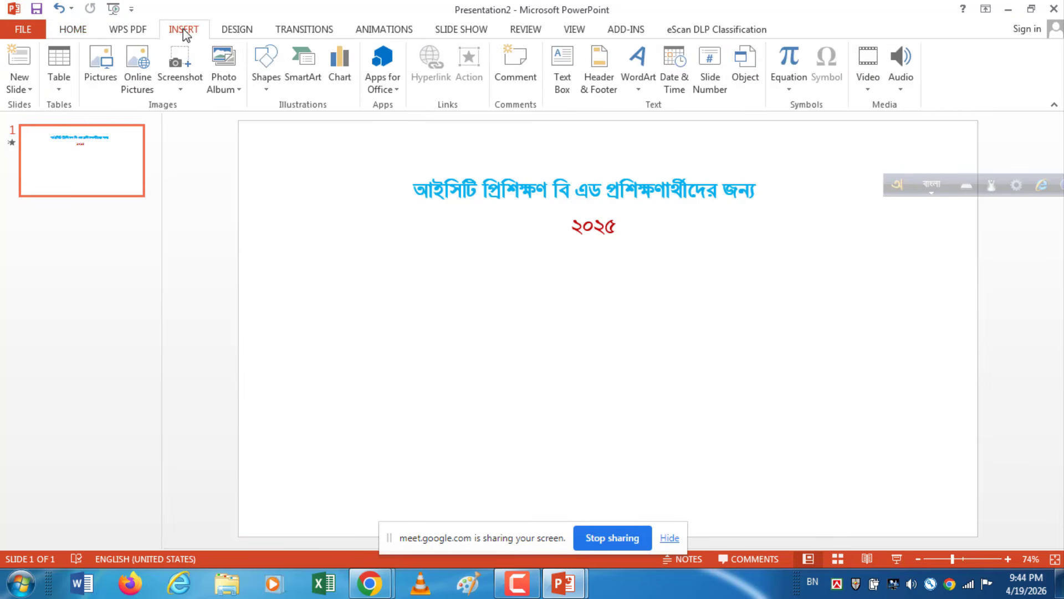
pyautogui.click(267, 89)
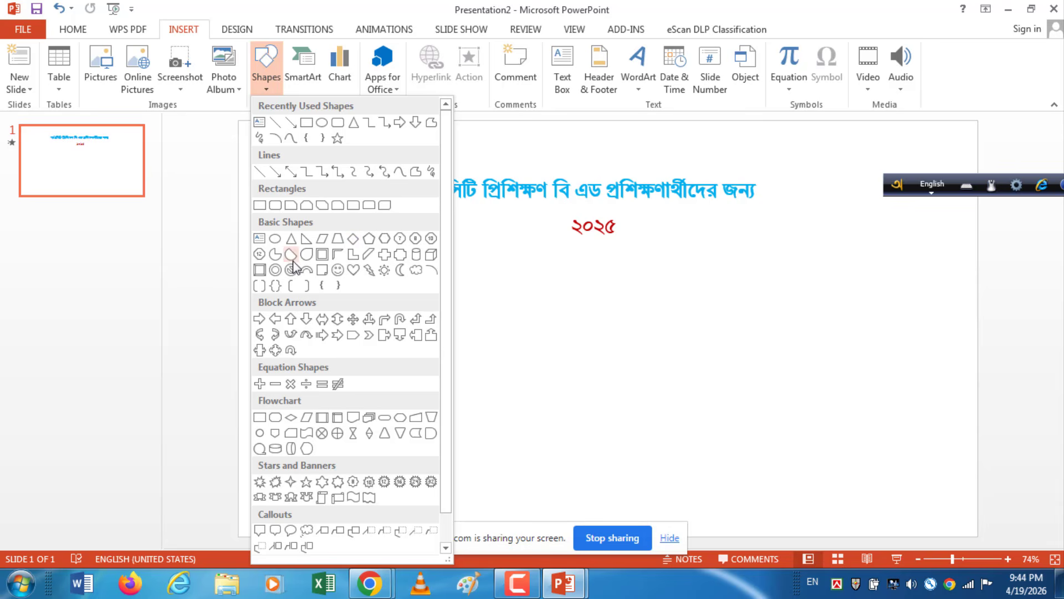
pyautogui.click(275, 205)
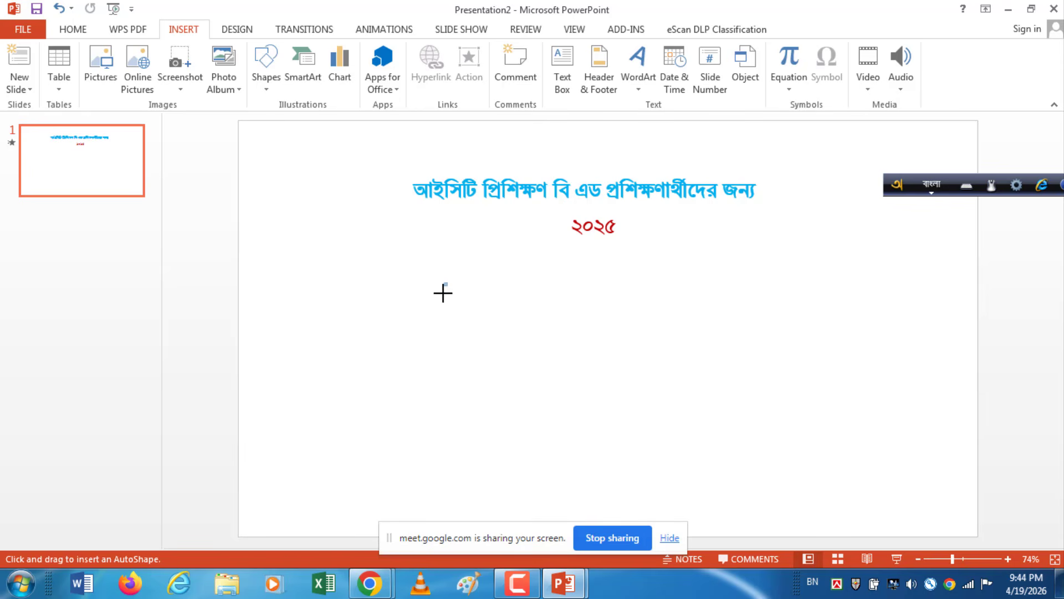
pyautogui.moveTo(442, 292)
pyautogui.mouseDown()
pyautogui.moveTo(475, 359)
pyautogui.moveTo(601, 373)
pyautogui.moveTo(684, 363)
pyautogui.moveTo(721, 381)
pyautogui.mouseUp()
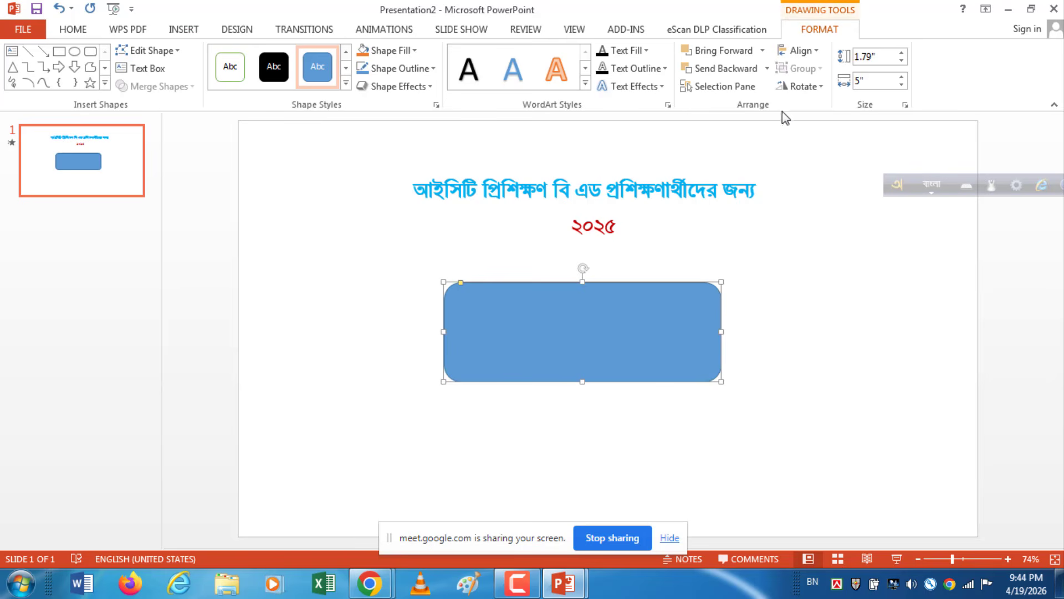